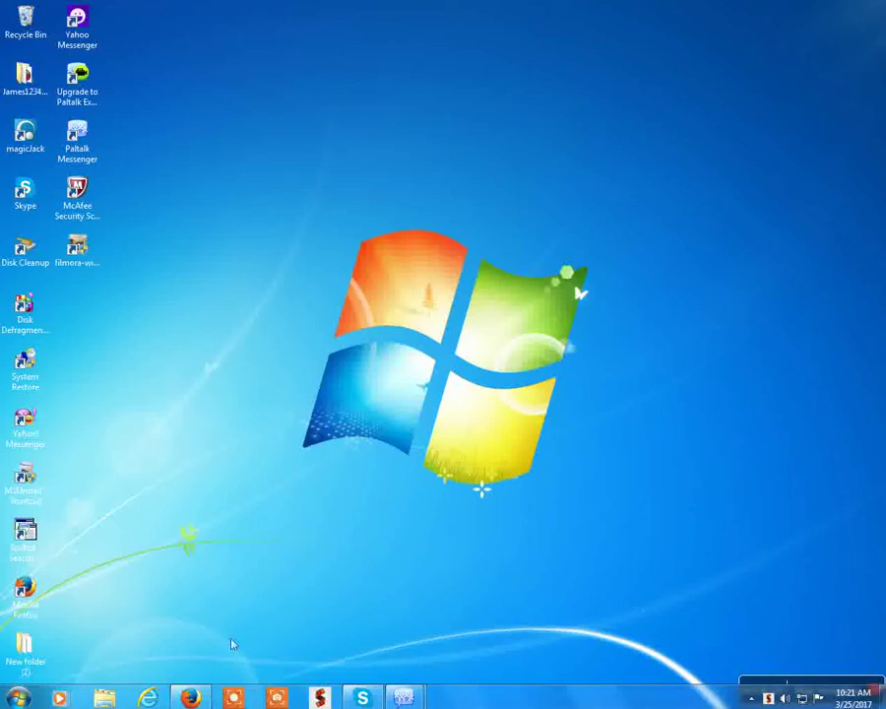
# - Start a Fullscreen video capture of the desktop and dismiss the hotkeys notice
pyautogui.click(233, 698)
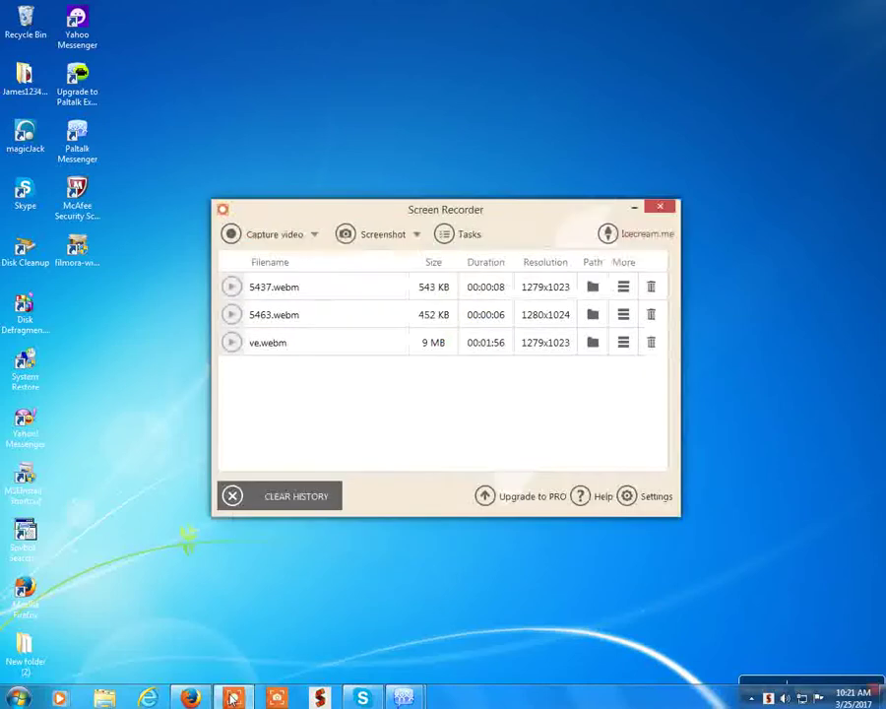
pyautogui.click(303, 232)
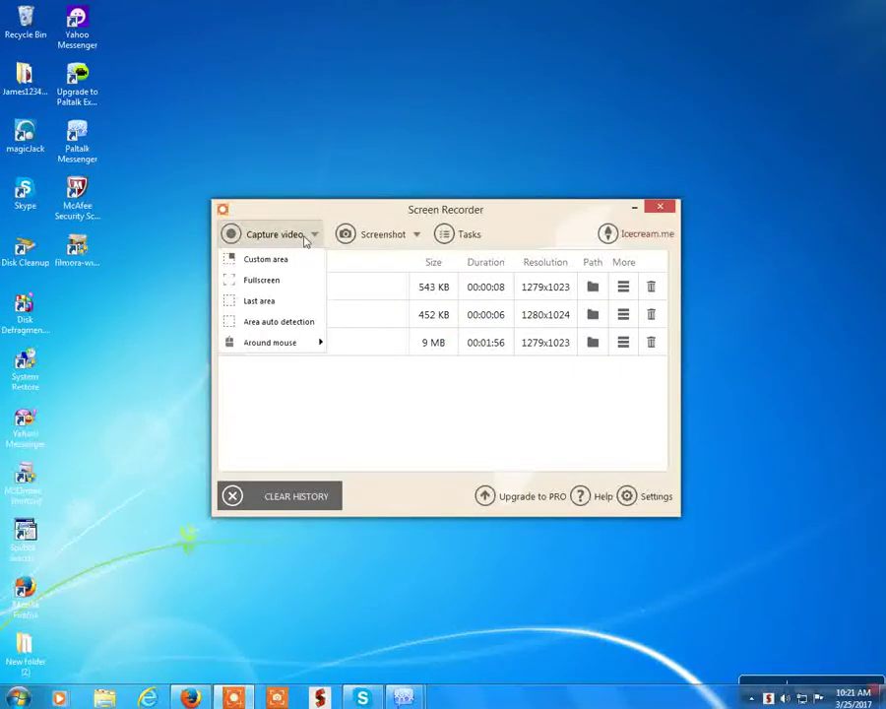
pyautogui.click(294, 281)
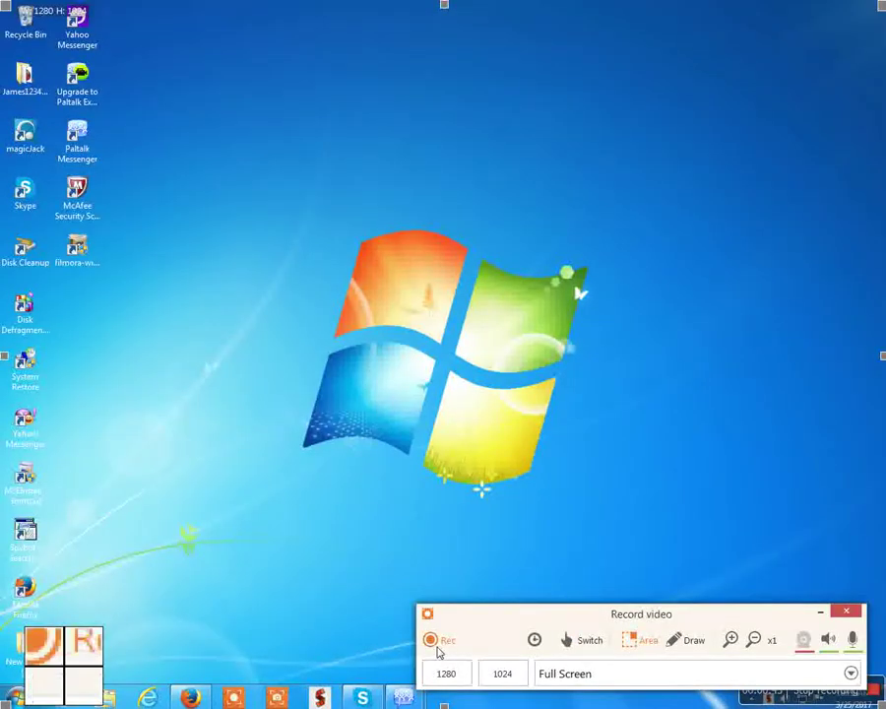
pyautogui.click(437, 649)
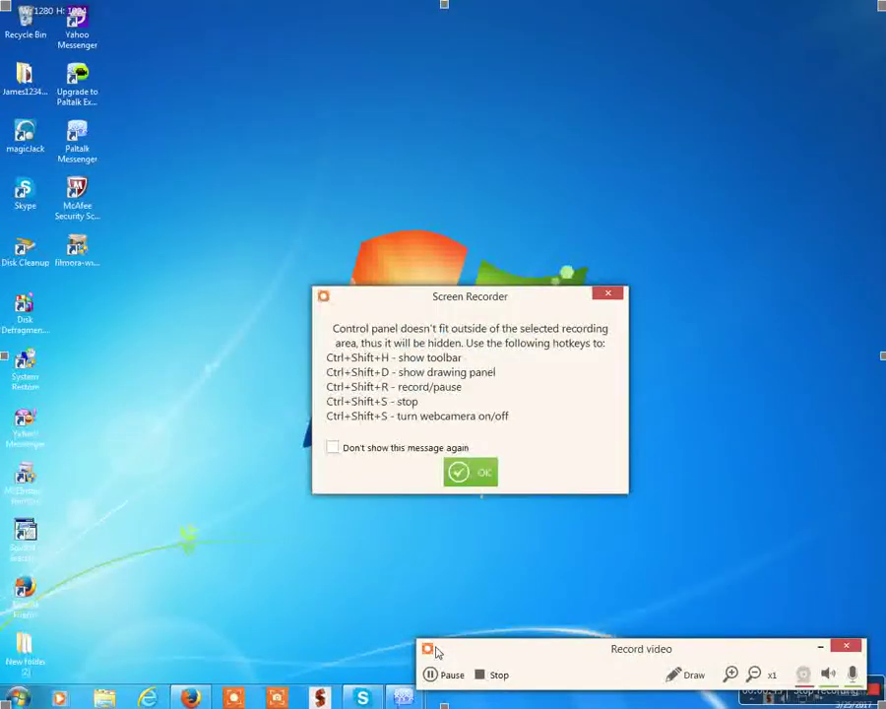
pyautogui.click(617, 300)
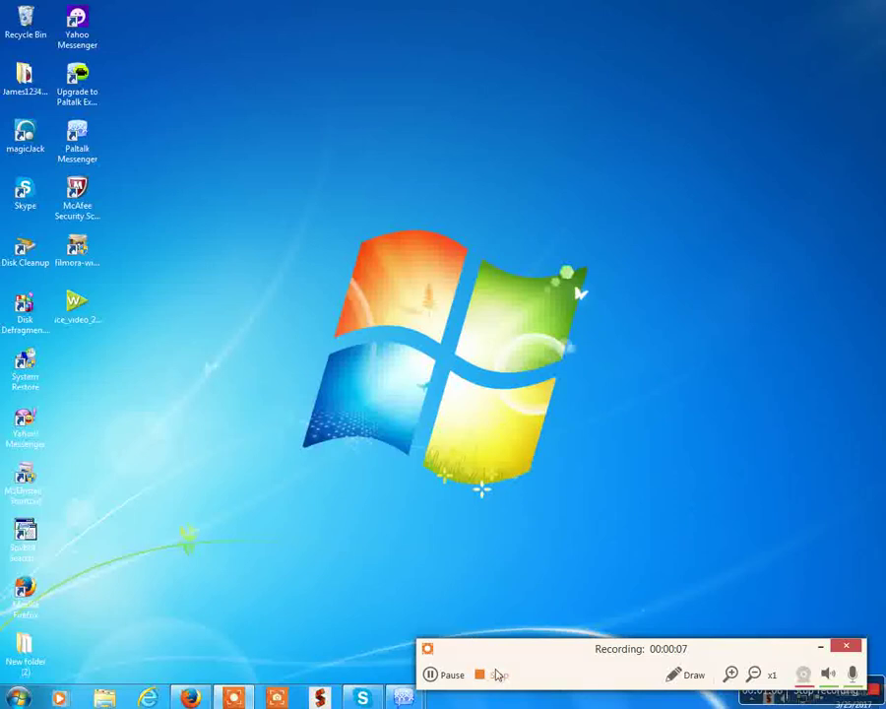
# - Stop the 16-second recording, save it as 65.webm, then play it back and close the player
pyautogui.click(489, 676)
pyautogui.click(506, 347)
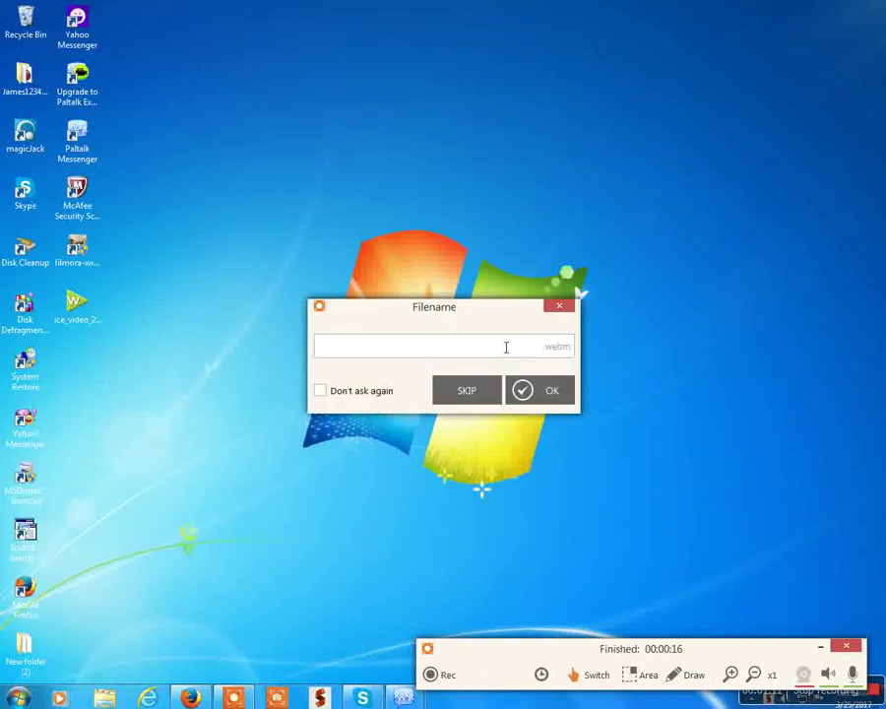
pyautogui.write('ed')
pyautogui.click(522, 389)
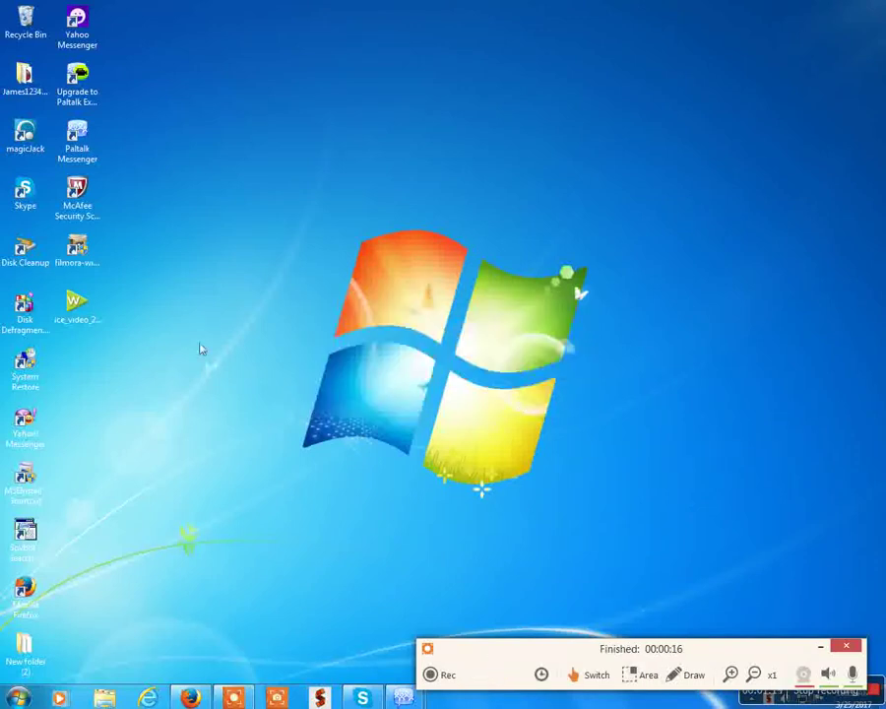
pyautogui.doubleClick(91, 311)
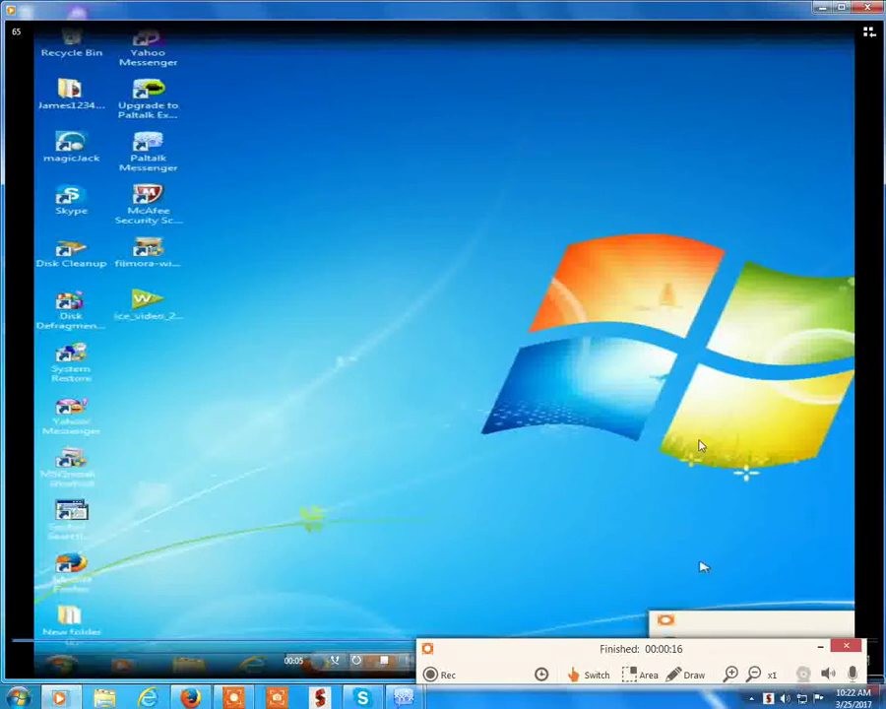
pyautogui.click(866, 9)
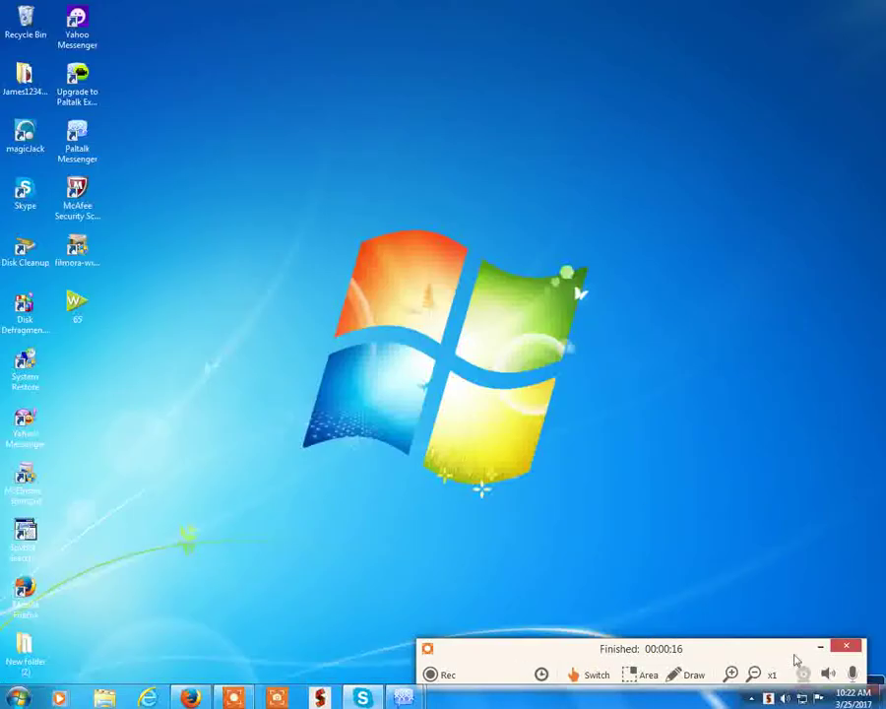
# - Record a Custom area covering the whole 1279×1023 screen, dismissing the hotkeys notice
pyautogui.click(845, 650)
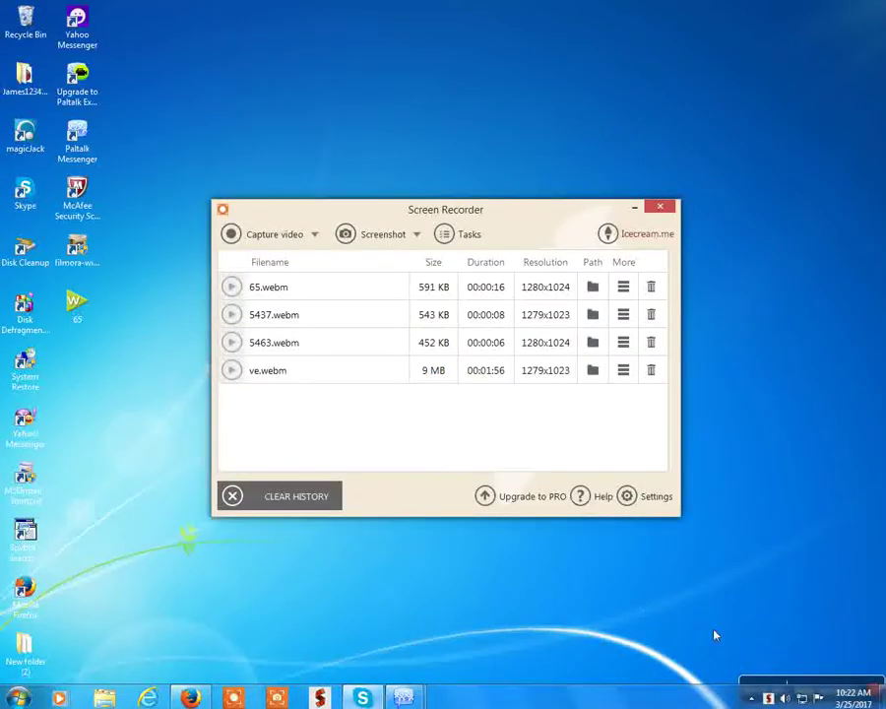
pyautogui.click(277, 241)
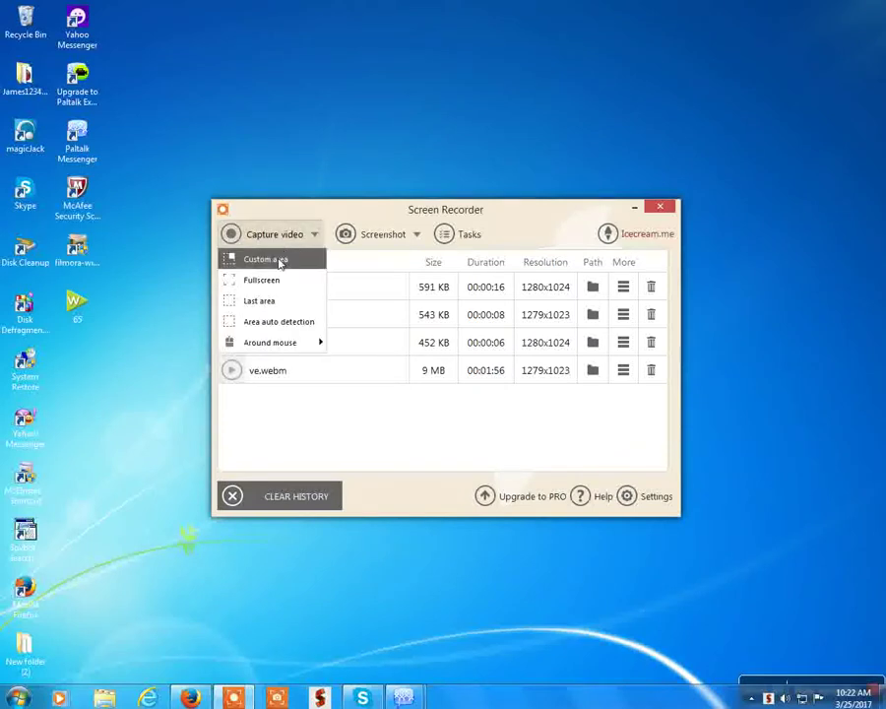
pyautogui.click(280, 262)
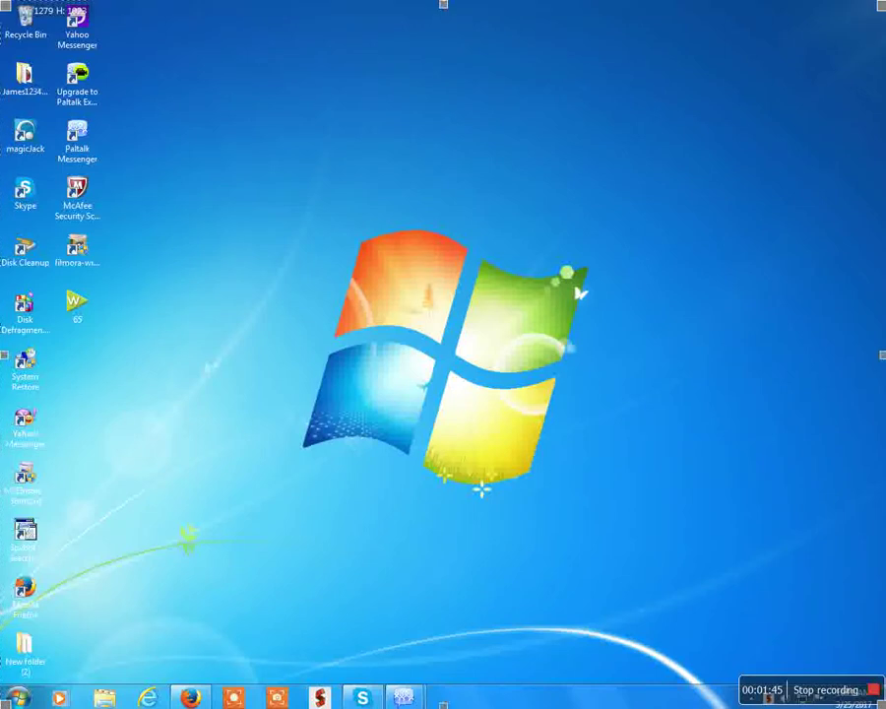
pyautogui.click(835, 695)
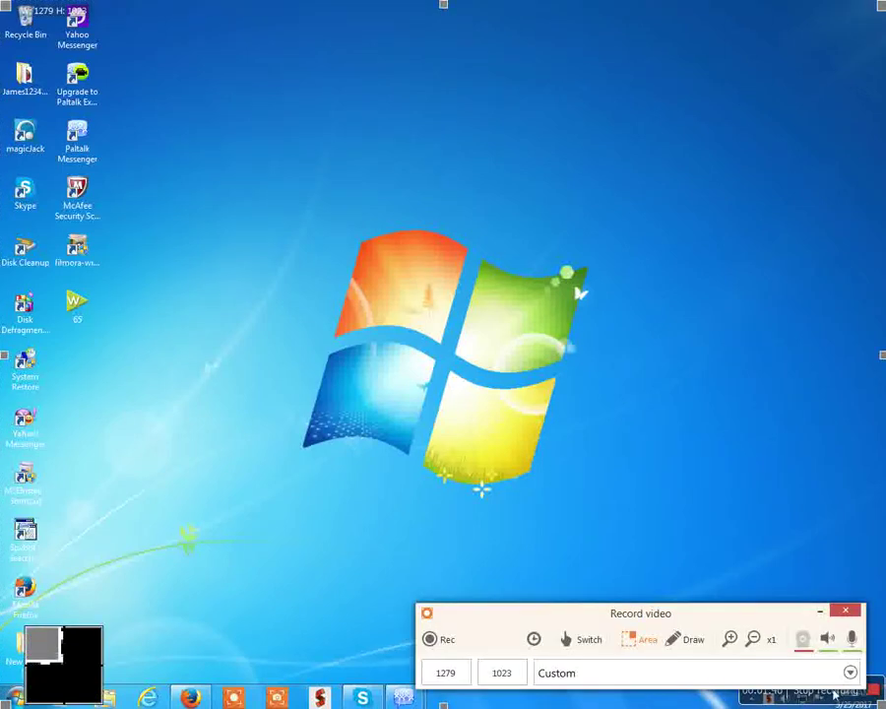
pyautogui.click(441, 645)
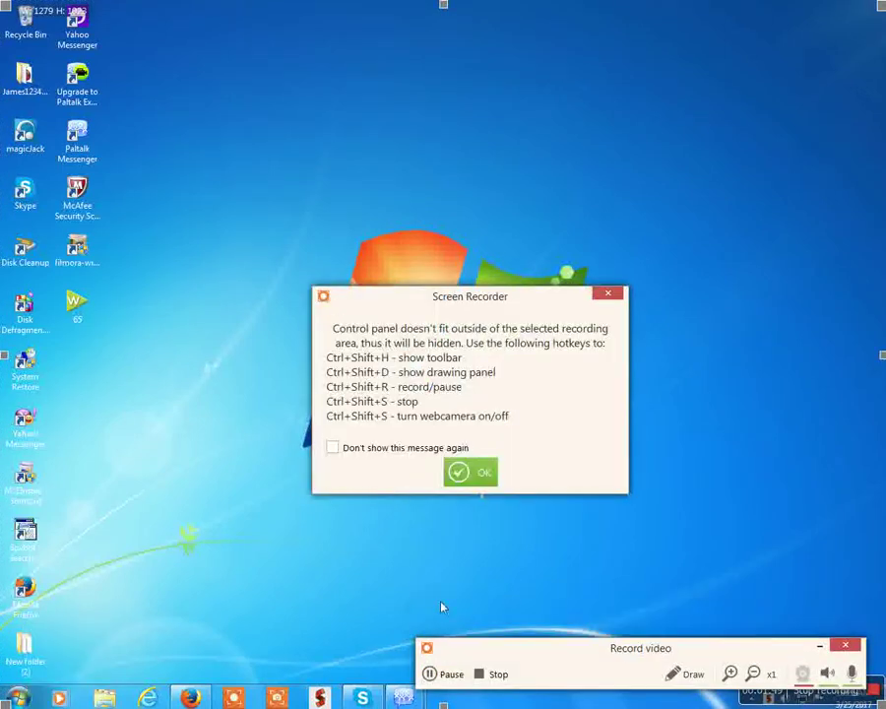
pyautogui.click(606, 296)
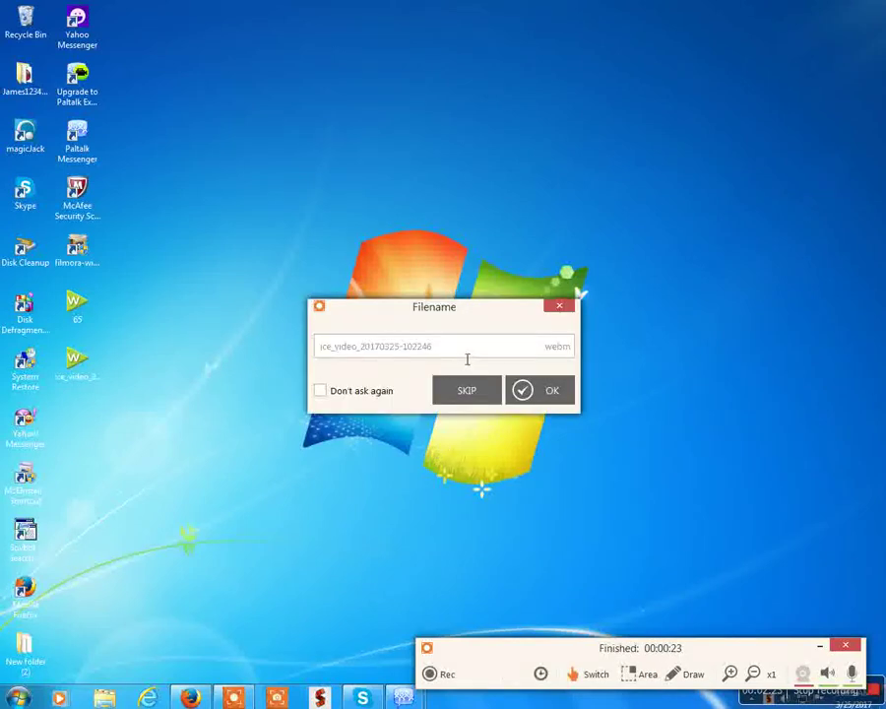
# - Save the 23-second capture as 854.webm, then play it from the desktop and close the player
pyautogui.click(468, 359)
pyautogui.write('854')
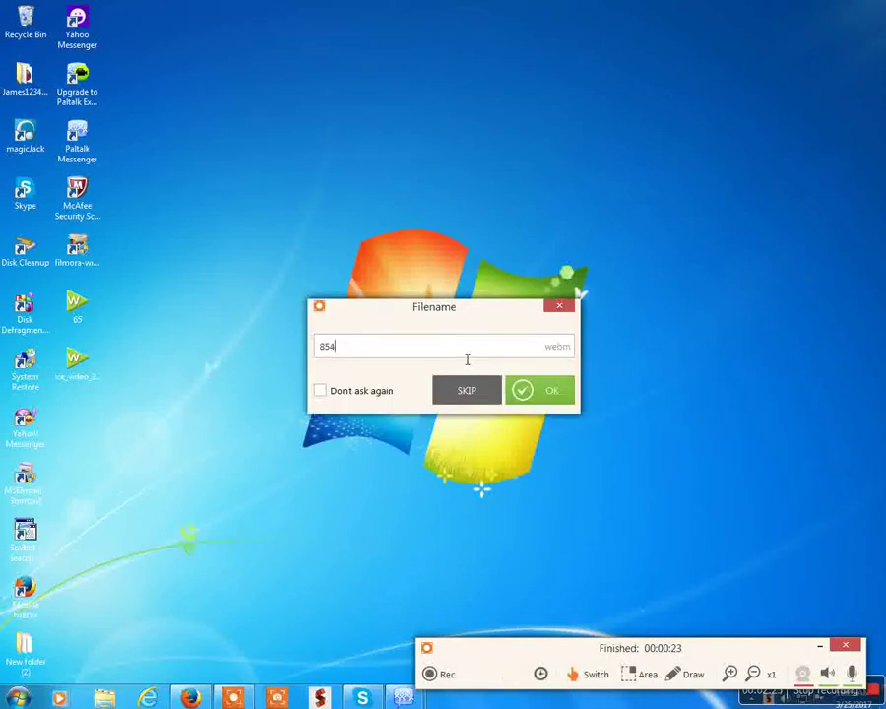
pyautogui.click(535, 392)
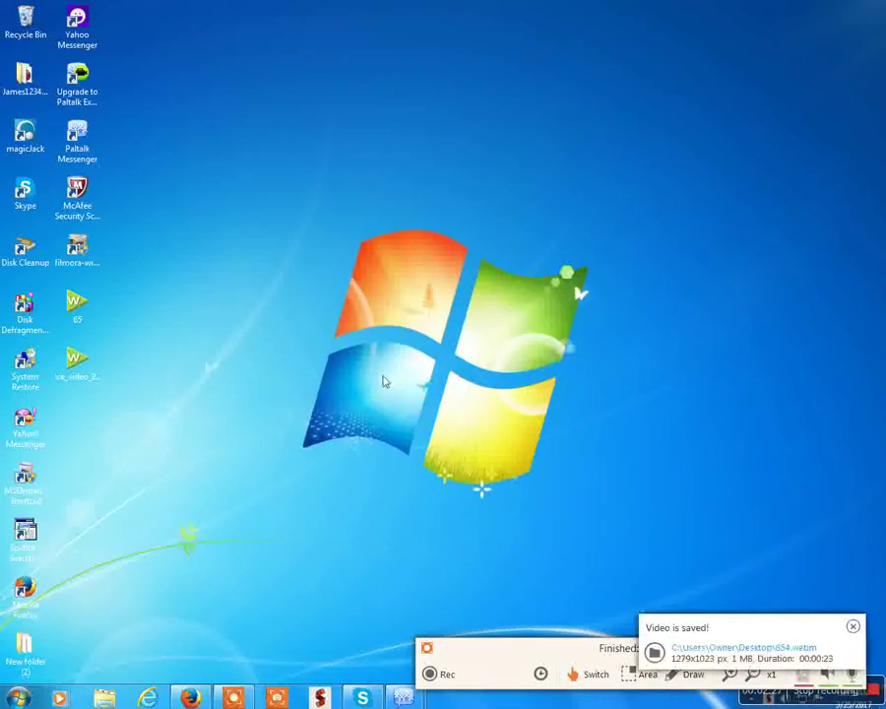
pyautogui.doubleClick(91, 368)
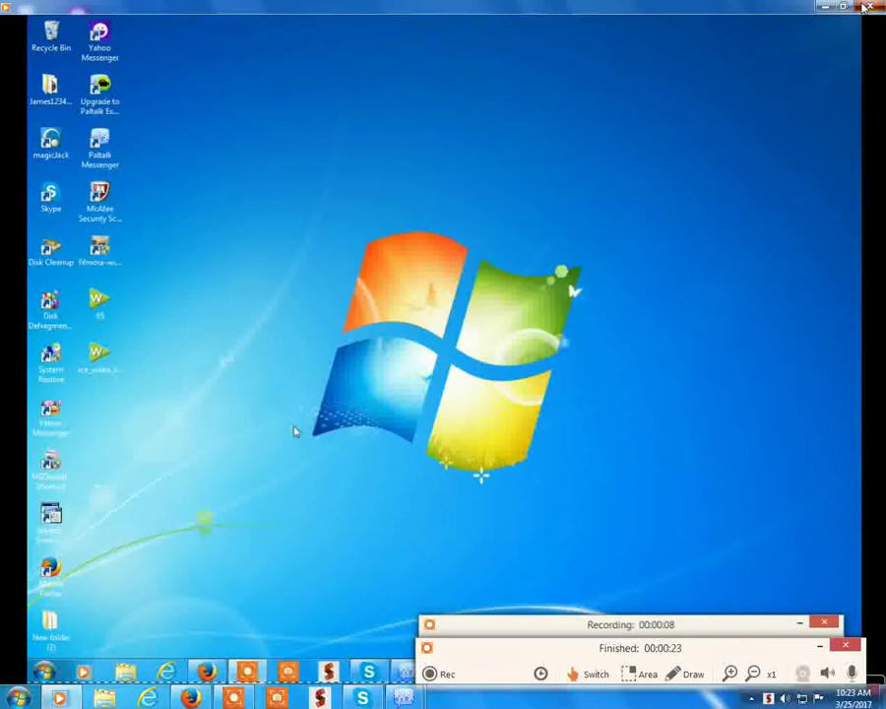
pyautogui.click(864, 8)
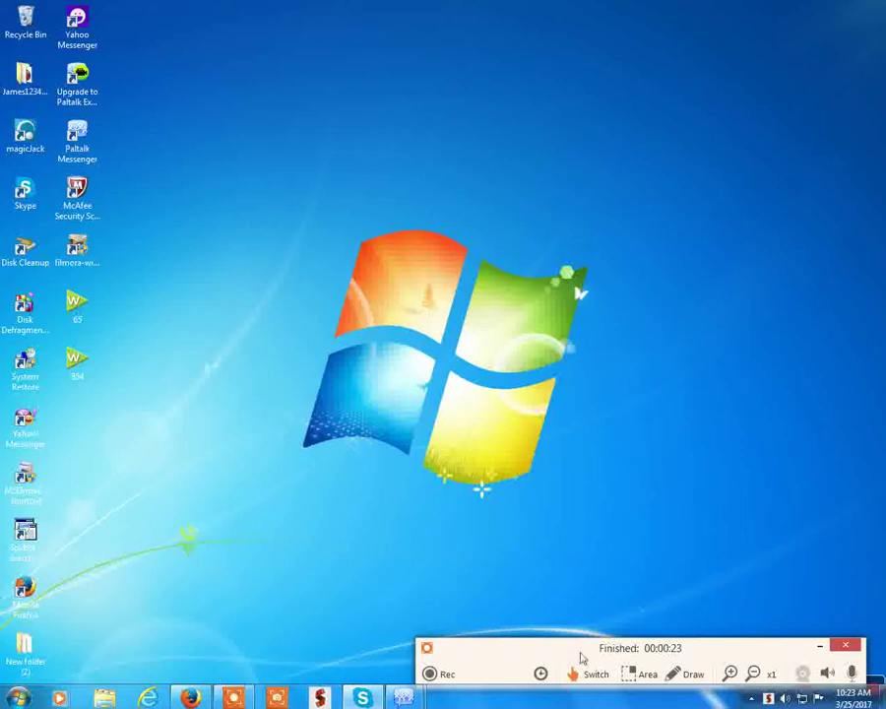
# - Move and close the recorder bar, then choose Capture video > Custom area from the history window
pyautogui.moveTo(581, 655); pyautogui.dragTo(508, 548)
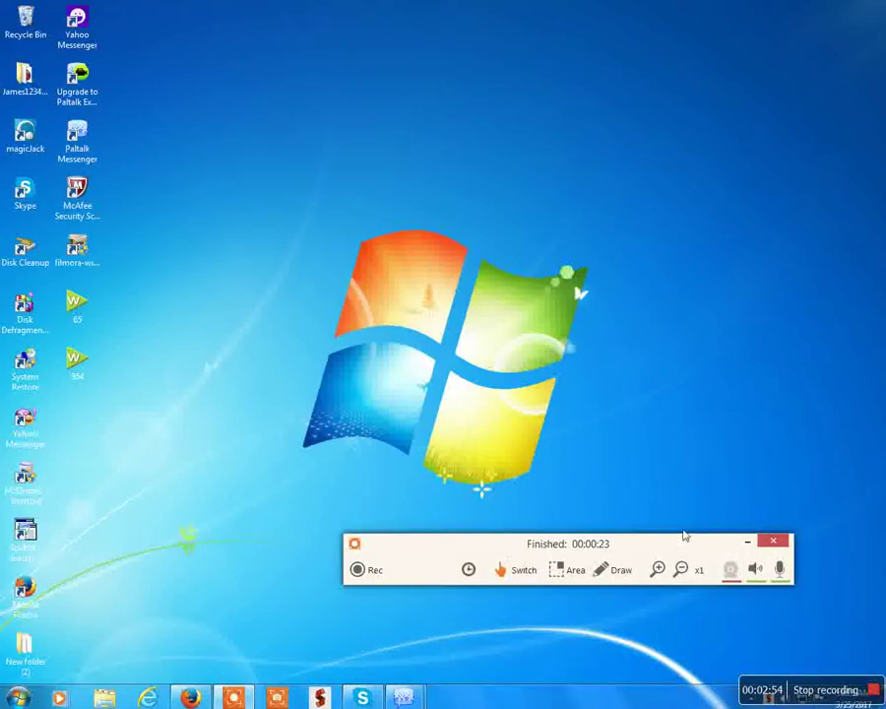
pyautogui.click(776, 542)
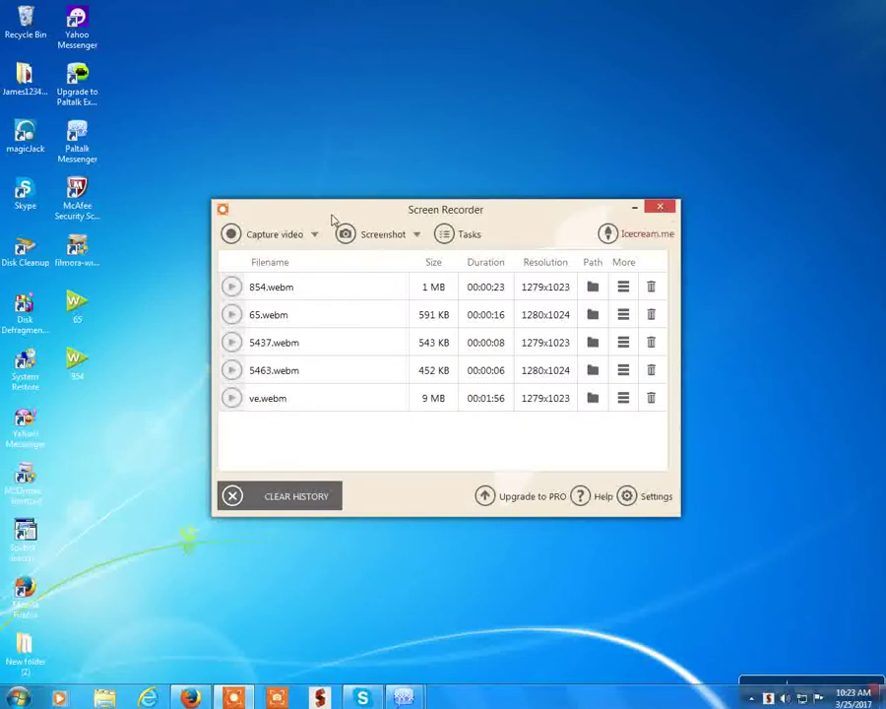
pyautogui.click(312, 236)
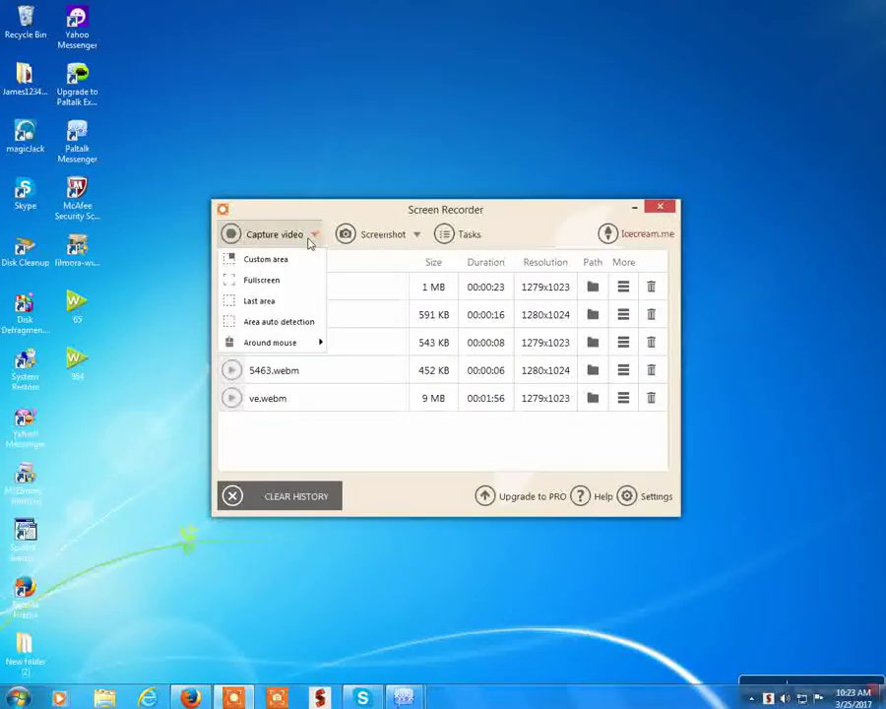
pyautogui.click(658, 211)
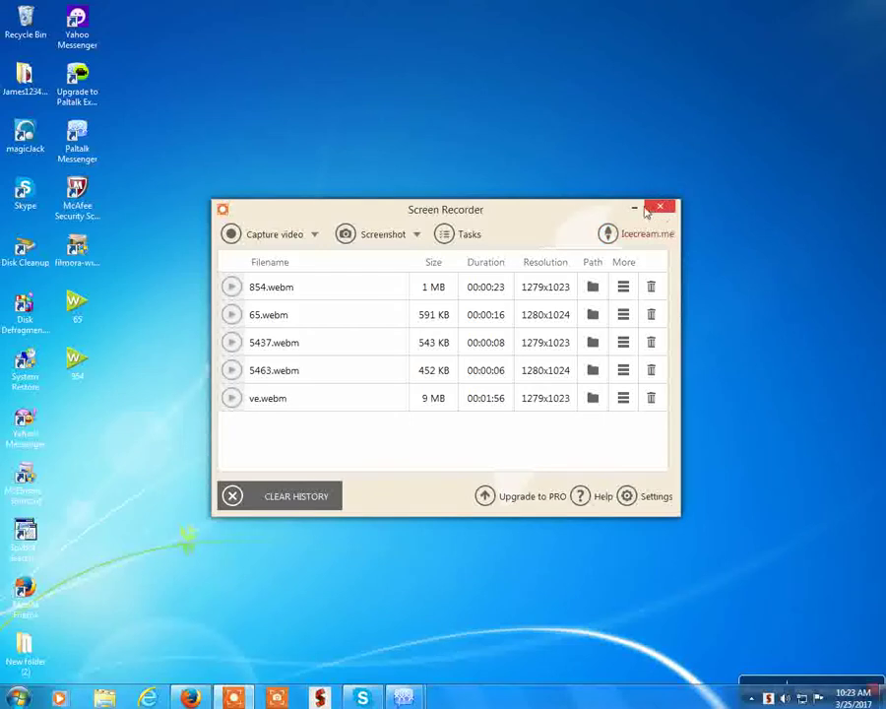
pyautogui.click(282, 256)
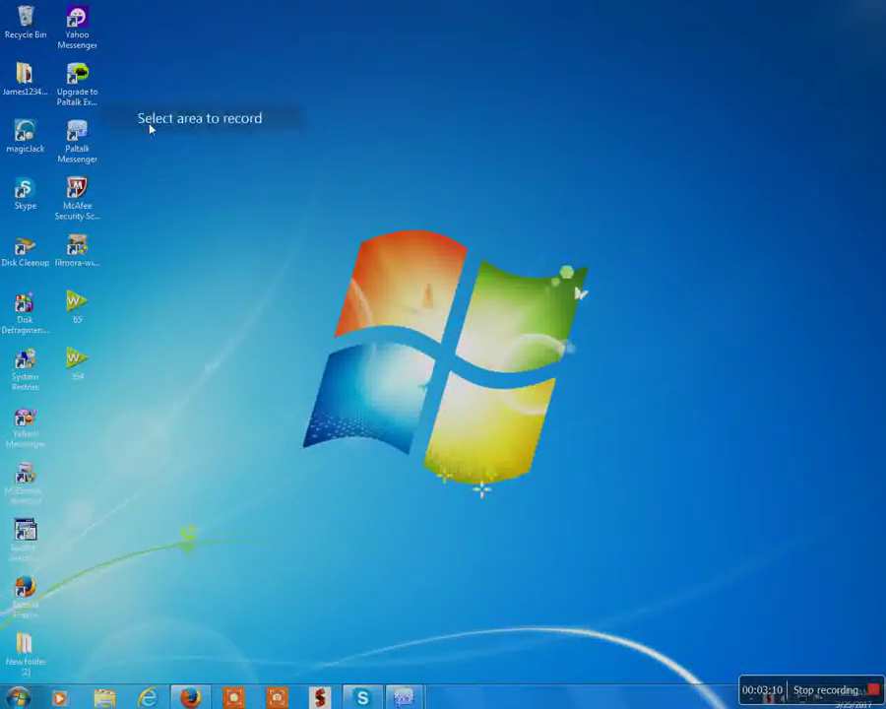
# - Mark a 523 × 440 area at the desktop's upper left and start recording it
pyautogui.moveTo(143, 123); pyautogui.dragTo(503, 426)
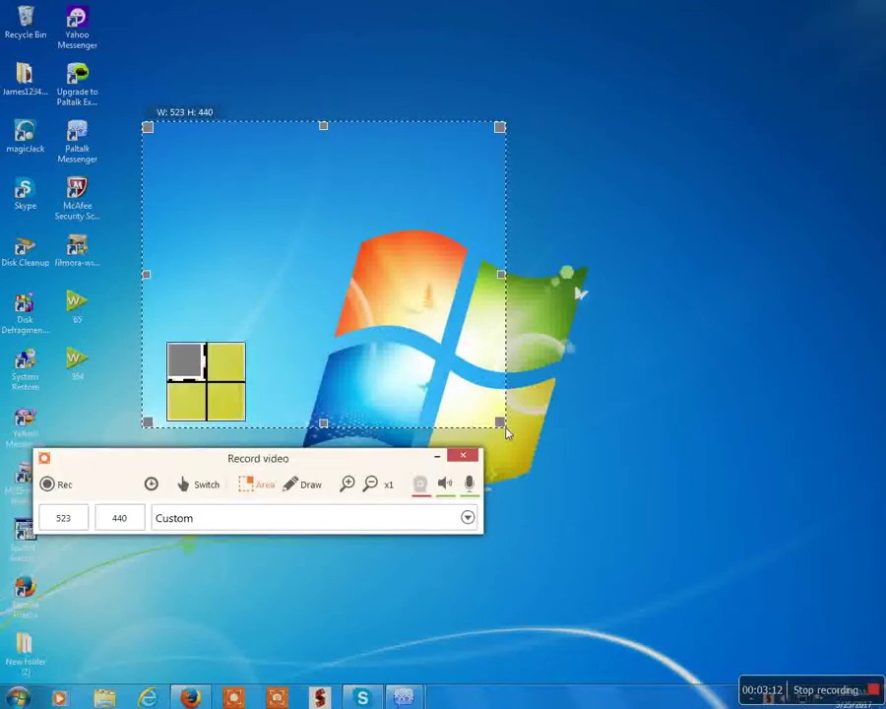
pyautogui.click(61, 489)
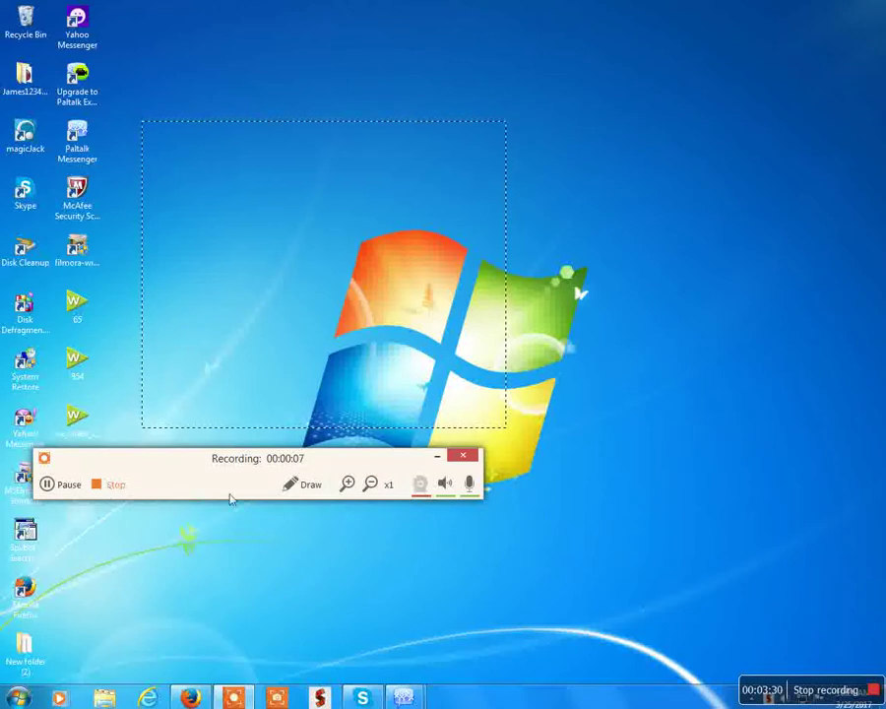
# - Stop the 11-second capture, save it as 78956.webm, and close the playback window
pyautogui.click(109, 490)
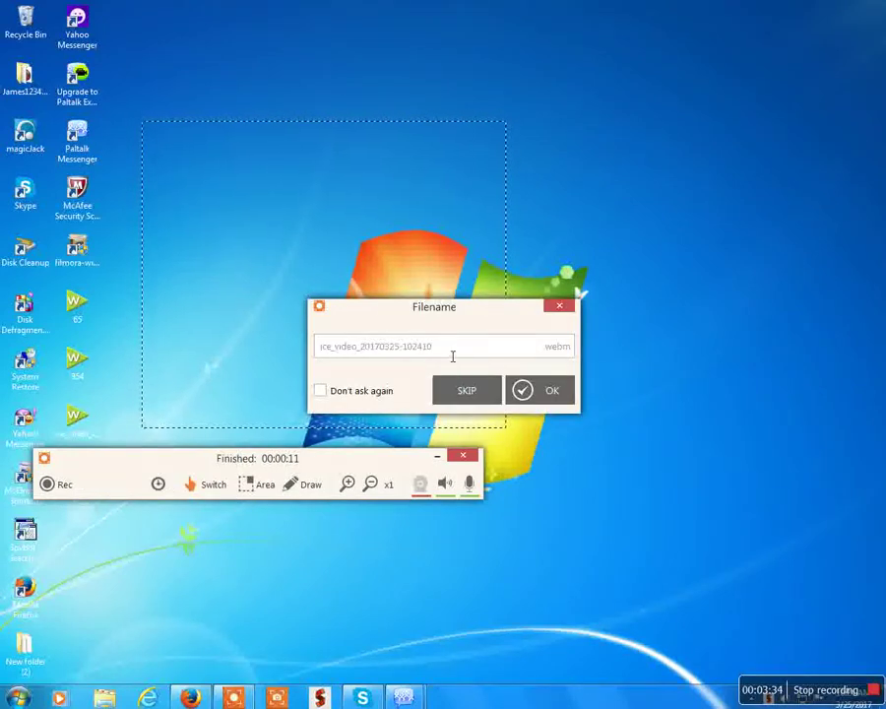
pyautogui.write('78956')
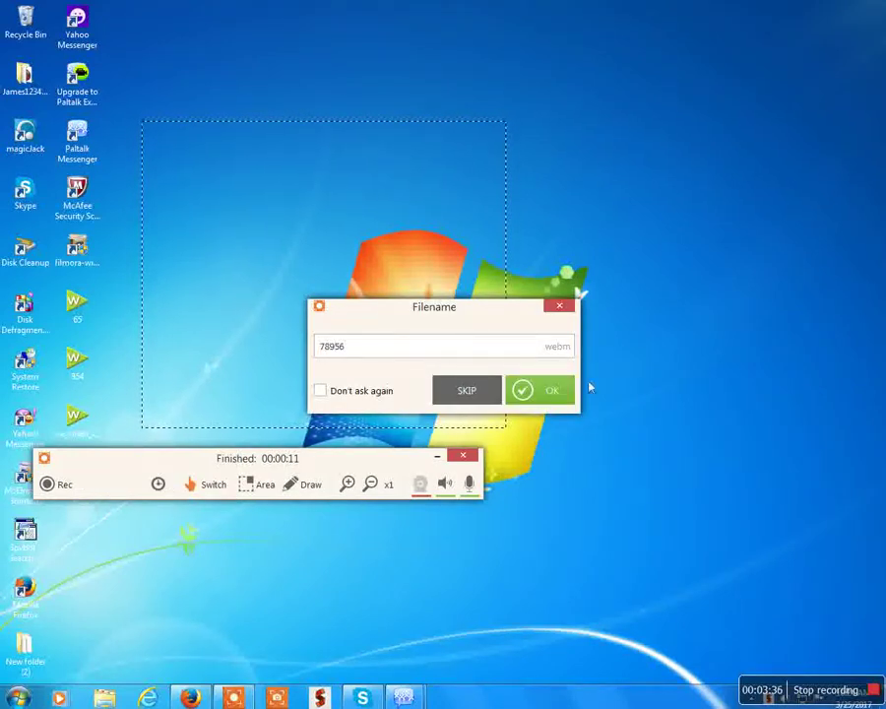
pyautogui.click(553, 393)
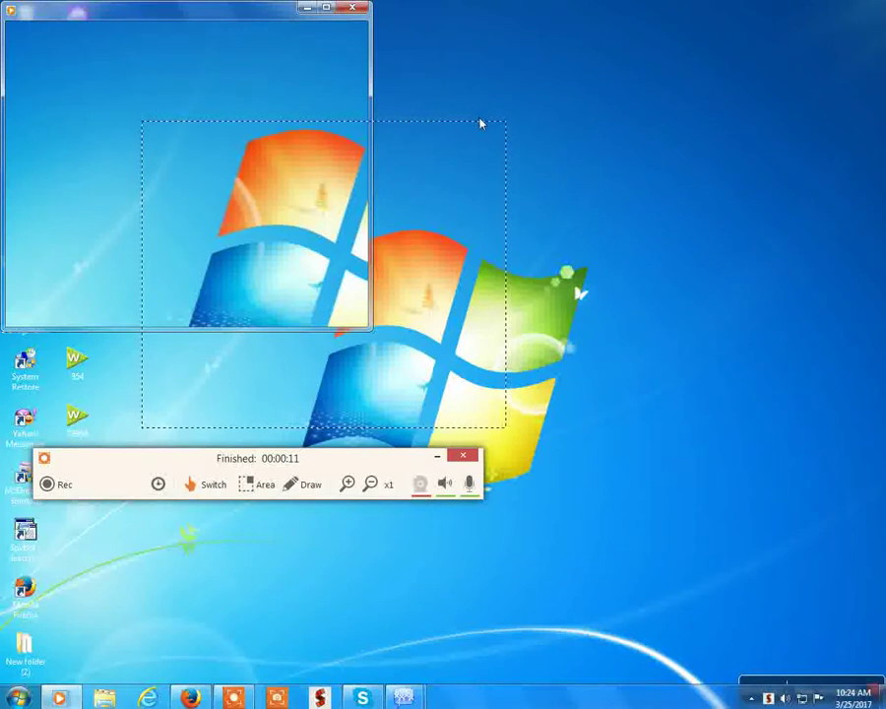
pyautogui.click(364, 14)
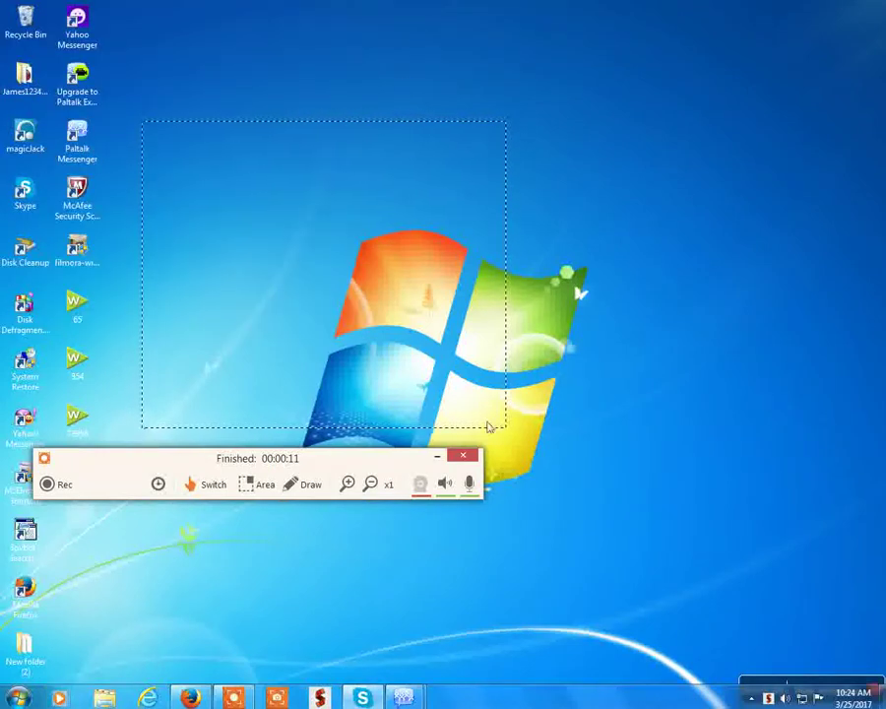
# - Close the recorder's history window, keeping 'Minimize to system tray'
pyautogui.click(469, 456)
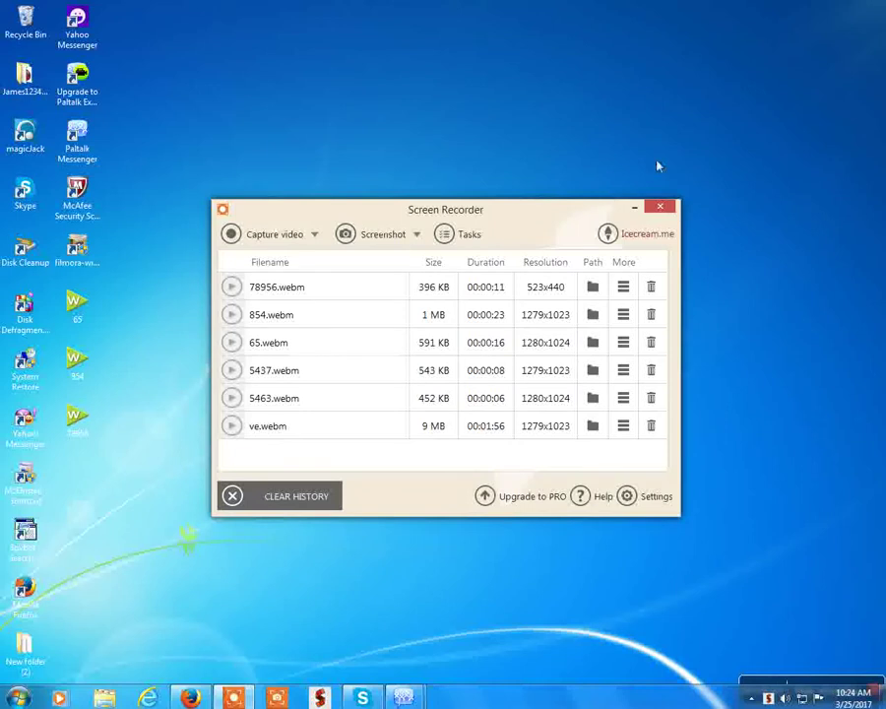
pyautogui.click(660, 207)
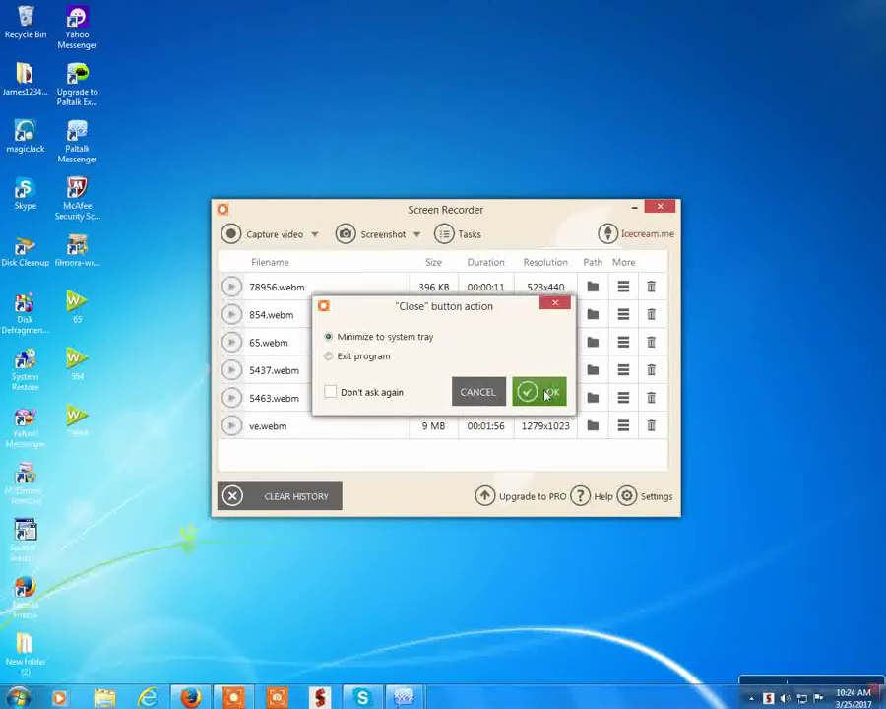
pyautogui.click(548, 394)
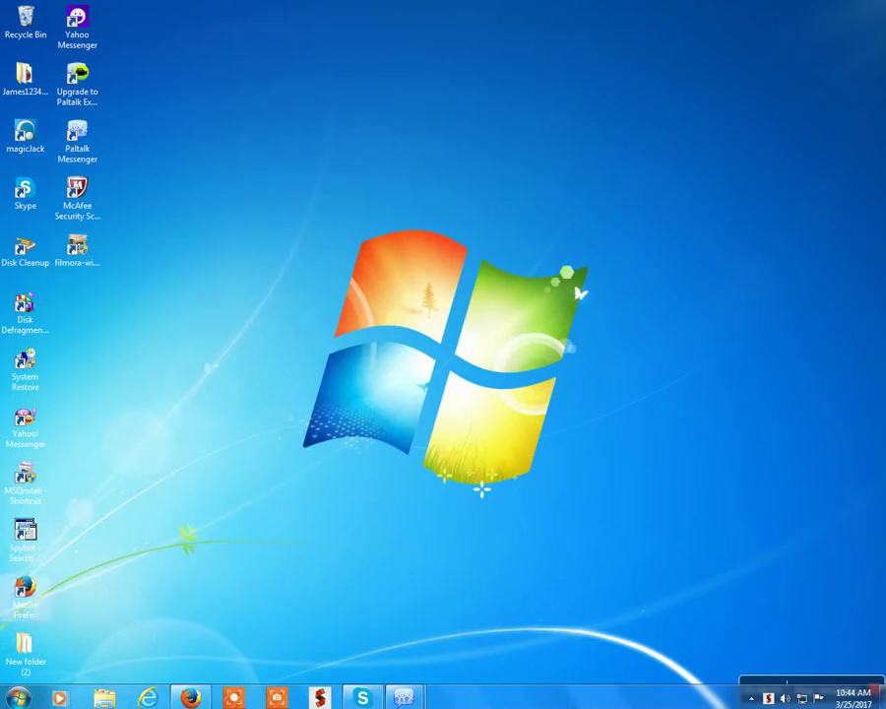
# - Return to Firefox, scroll to the Stained Glass start screen, and reopen the recorder with F7
pyautogui.click(191, 698)
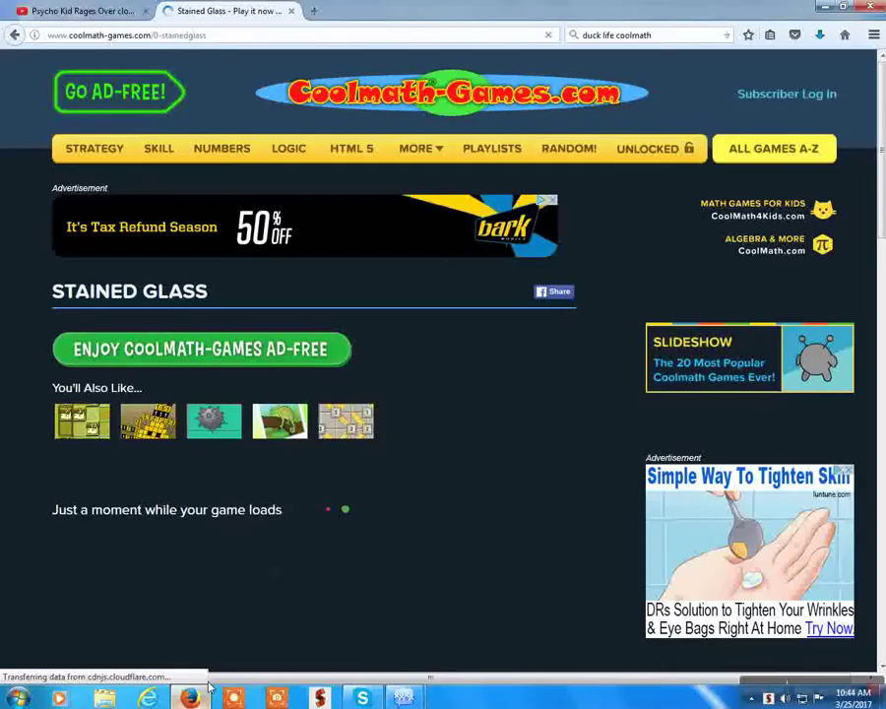
pyautogui.scroll(-3, 316, 538)
pyautogui.scroll(-3, 317, 542)
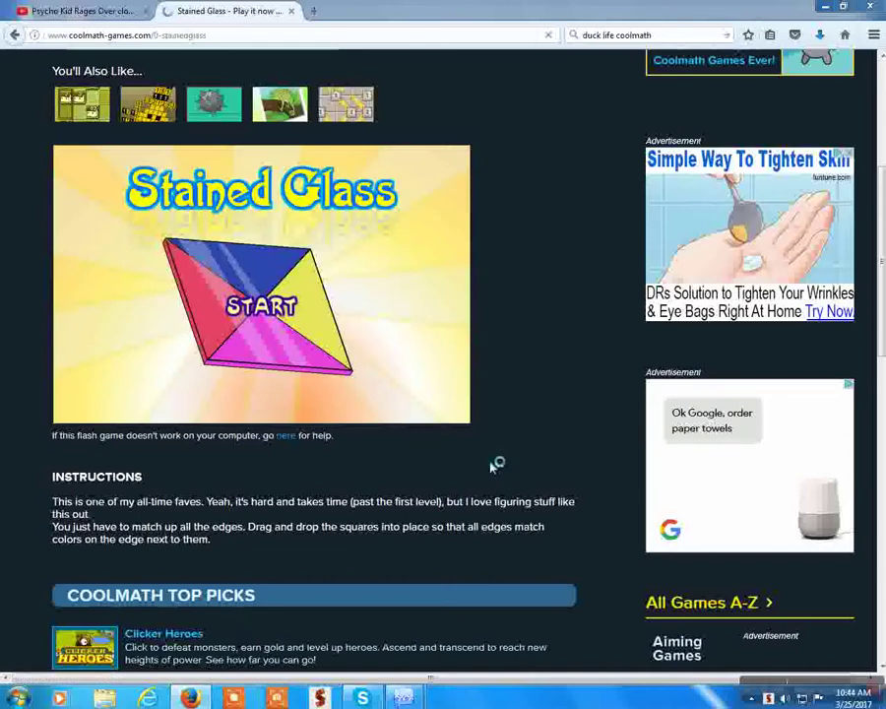
pyautogui.press('F7')
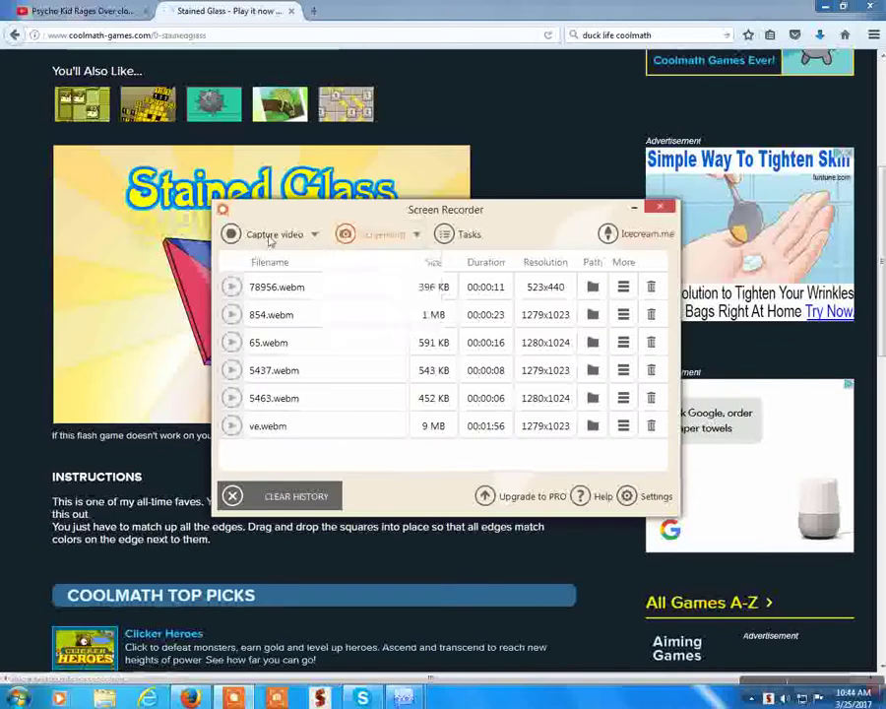
# - Mark a 602 × 404 custom area around the Stained Glass game, redrawing it once to fit
pyautogui.click(271, 239)
pyautogui.click(266, 259)
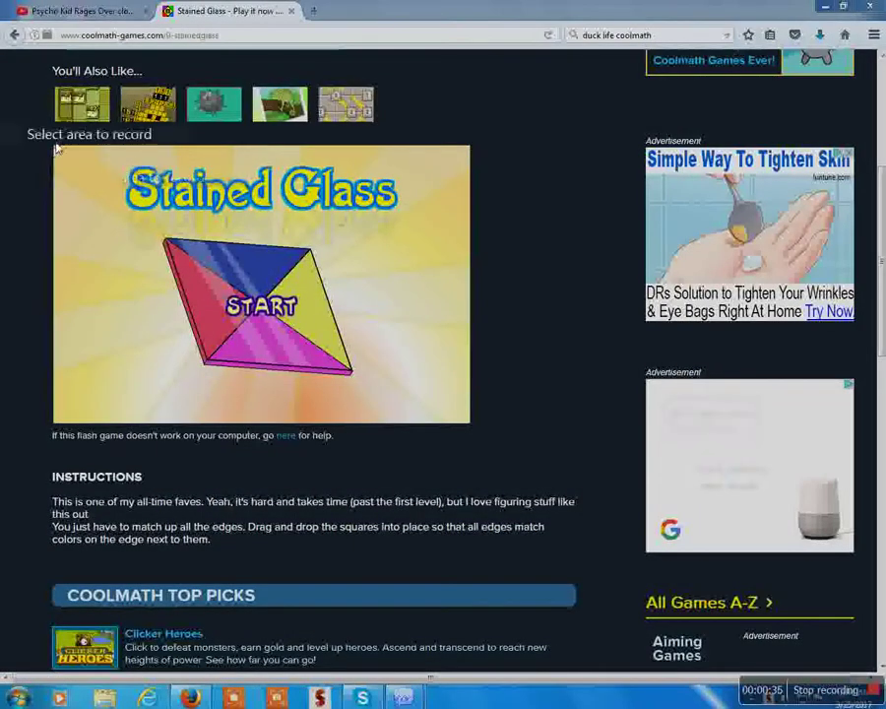
pyautogui.moveTo(54, 145); pyautogui.dragTo(474, 431)
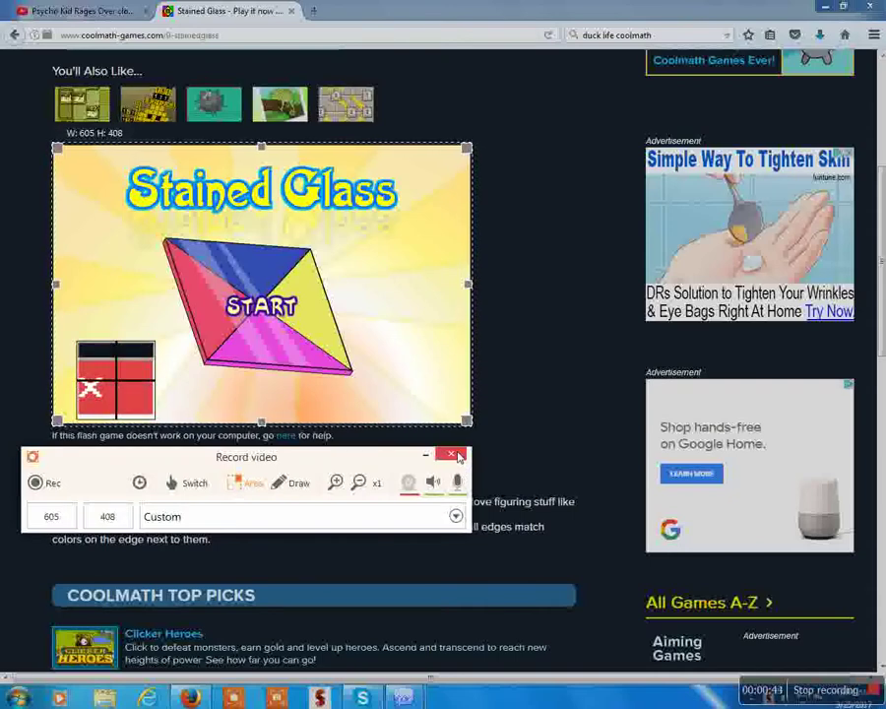
pyautogui.click(455, 455)
pyautogui.click(290, 233)
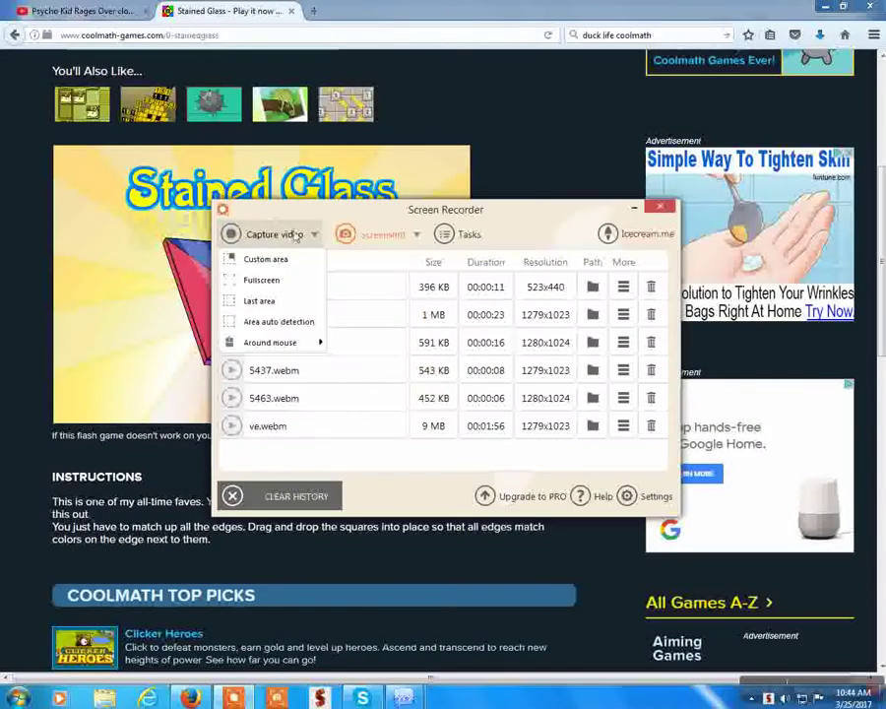
pyautogui.click(281, 259)
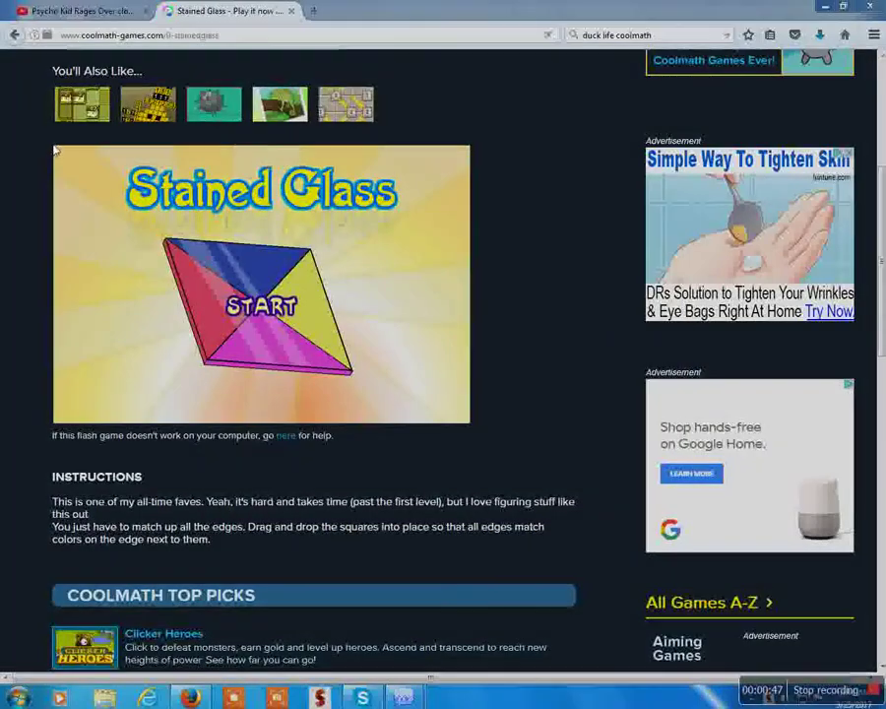
pyautogui.moveTo(53, 145); pyautogui.dragTo(470, 430)
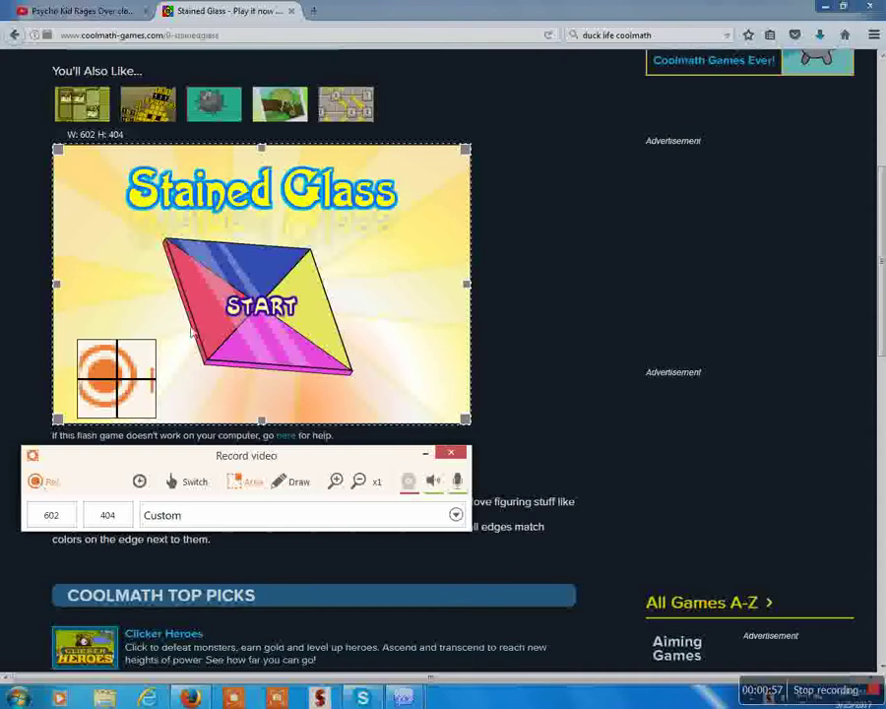
# - Start recording the framed Stained Glass game area with Rec and let the countdown finish
pyautogui.click(37, 481)
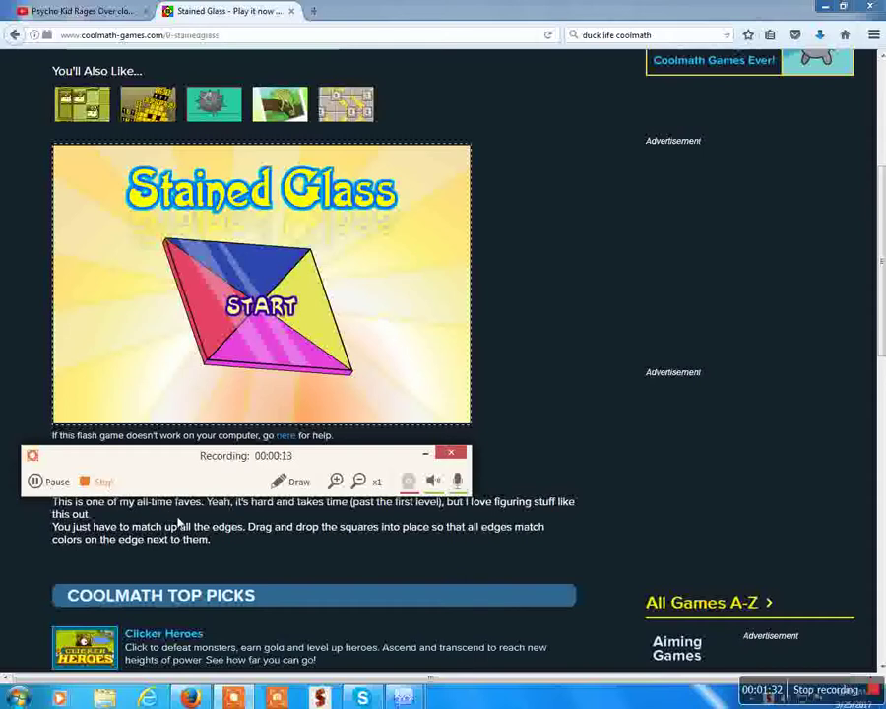
# - Stop with F7, save the clip as 'Stained Glass' webm, and minimize Firefox
pyautogui.press('F7')
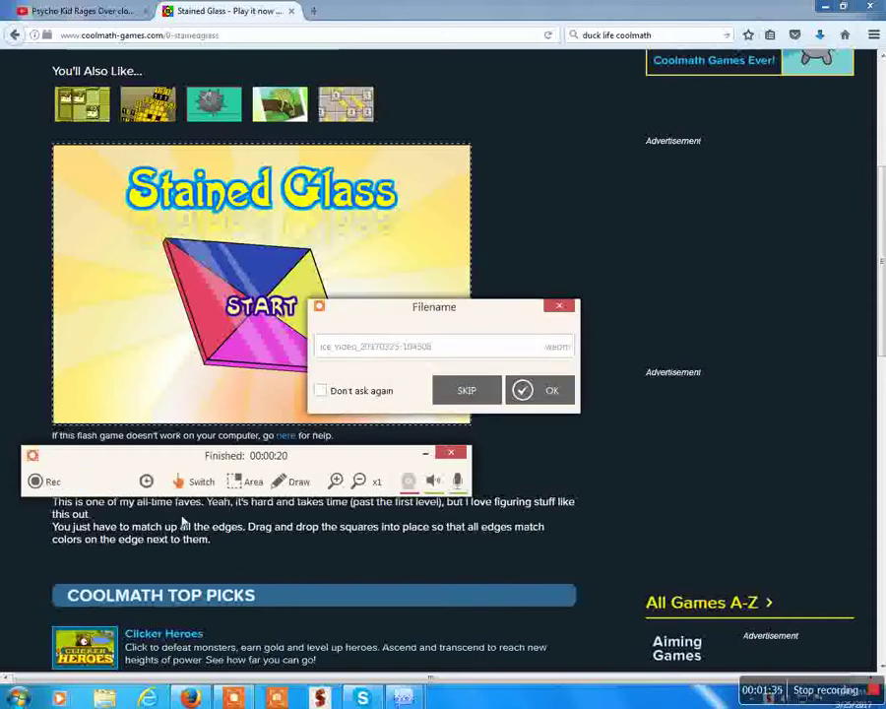
pyautogui.click(397, 356)
pyautogui.write('s')
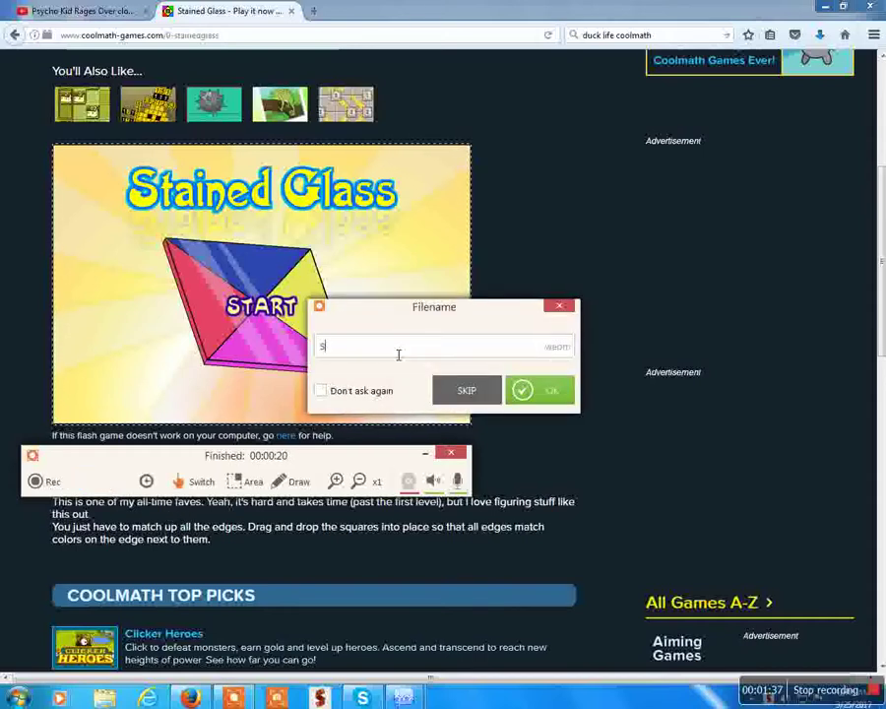
pyautogui.write('tained Glass')
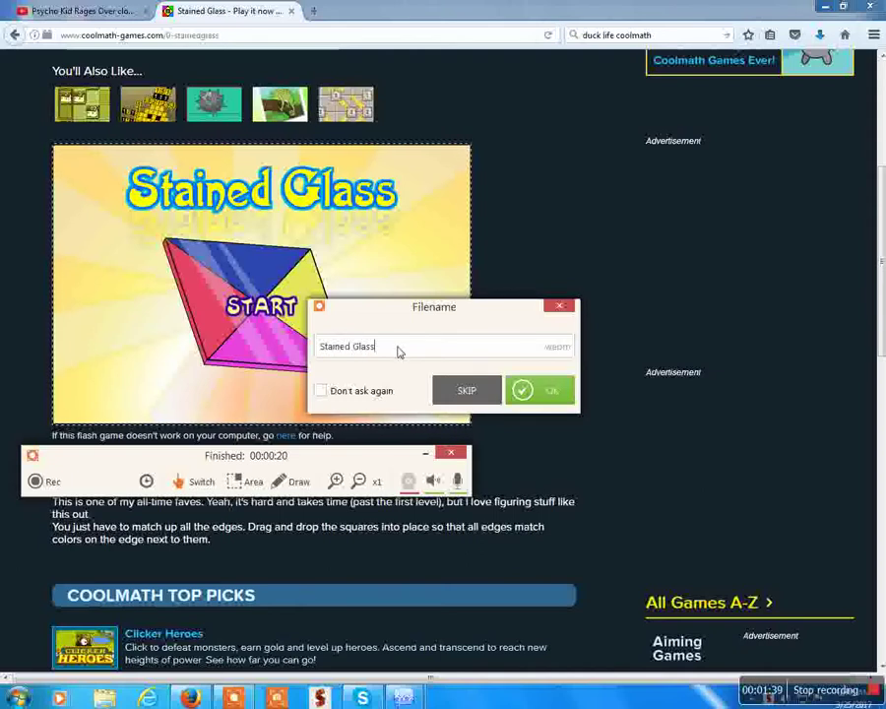
pyautogui.click(523, 389)
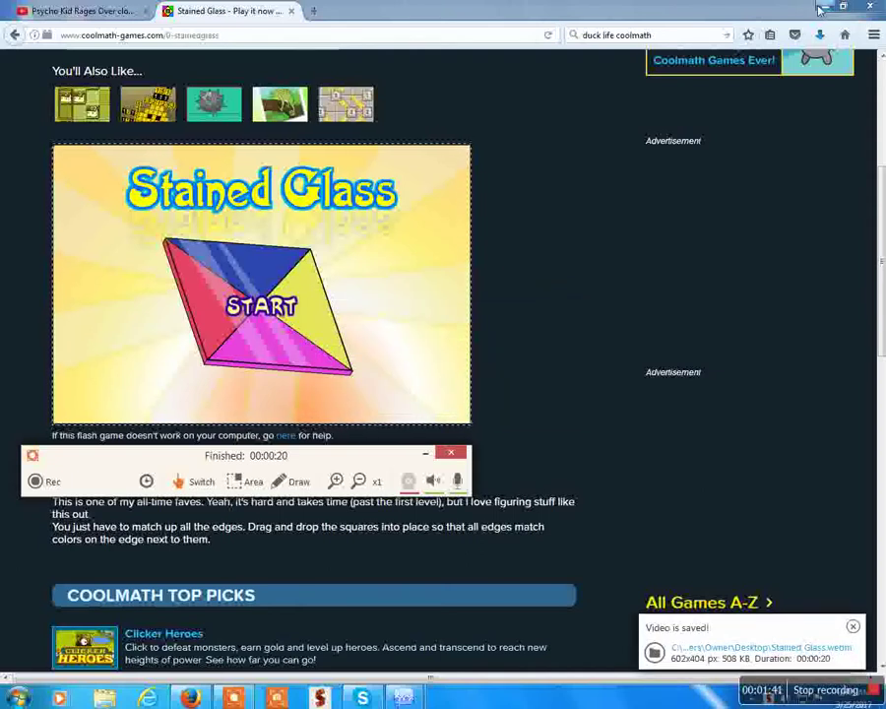
pyautogui.click(823, 8)
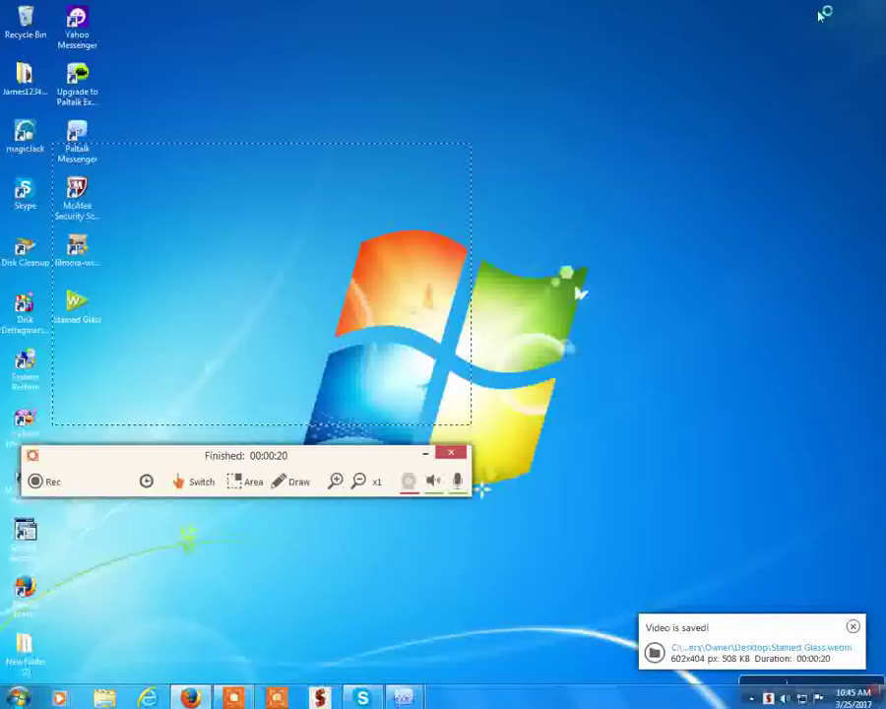
# - Open Stained Glass.webm from the desktop and close Icecream Screen Recorder
pyautogui.doubleClick(74, 308)
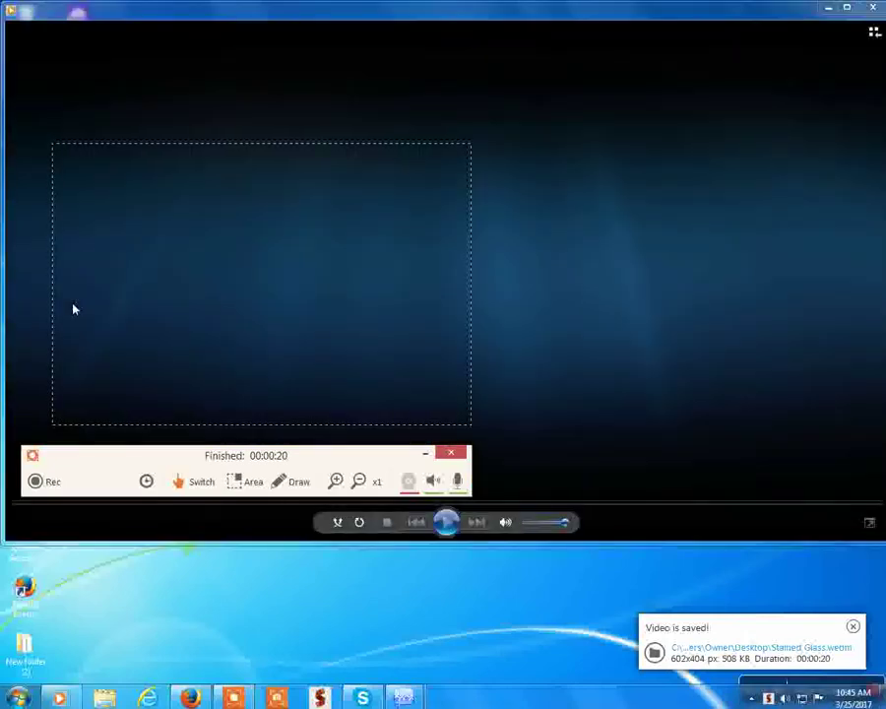
pyautogui.click(459, 456)
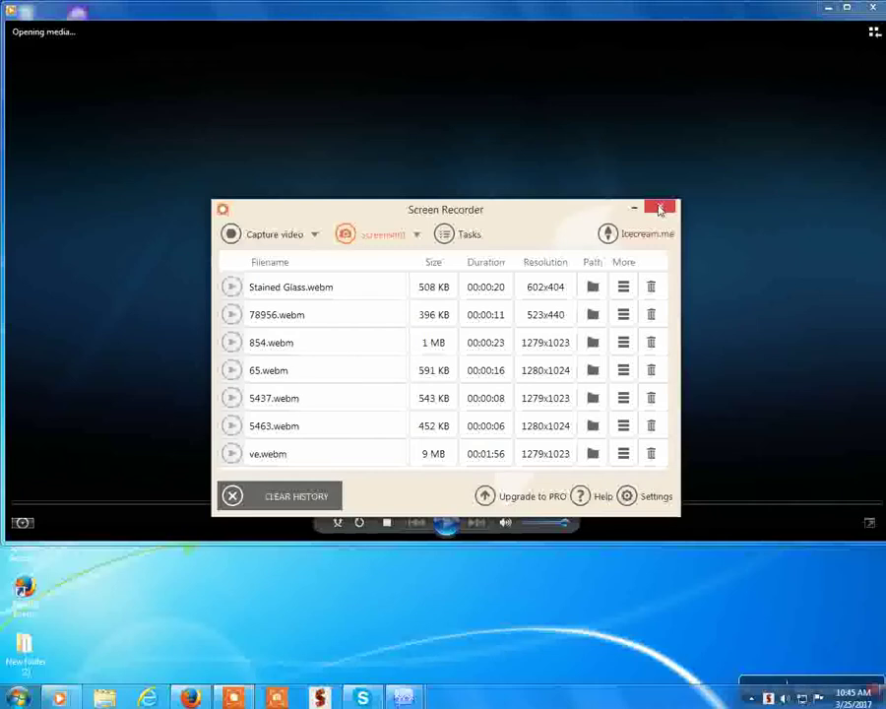
pyautogui.click(661, 209)
pyautogui.click(552, 391)
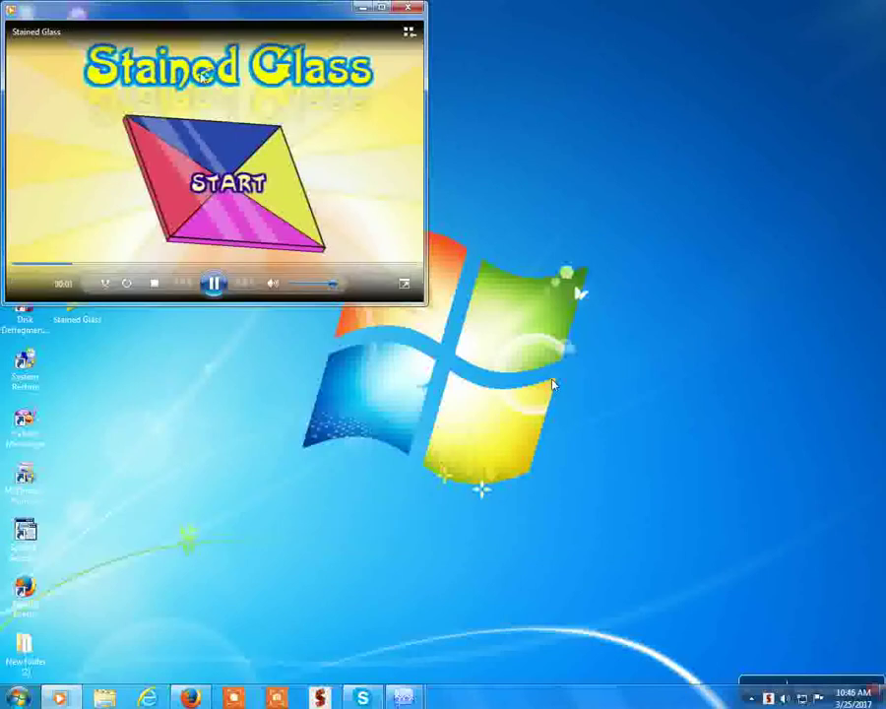
# - Maximize Windows Media Player, watch the clip to the end, and close it
pyautogui.moveTo(250, 87)
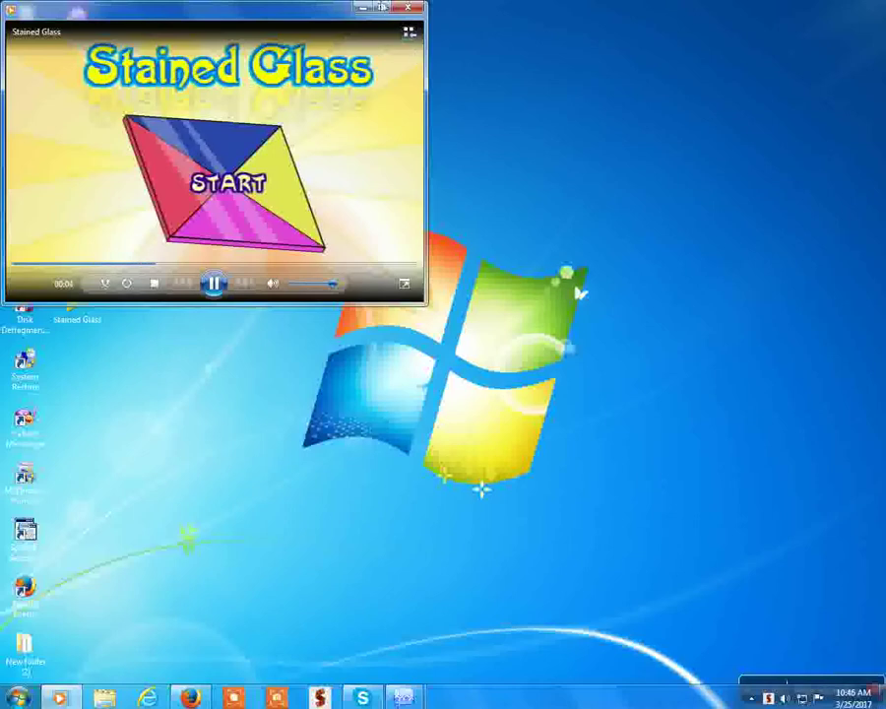
pyautogui.click(383, 10)
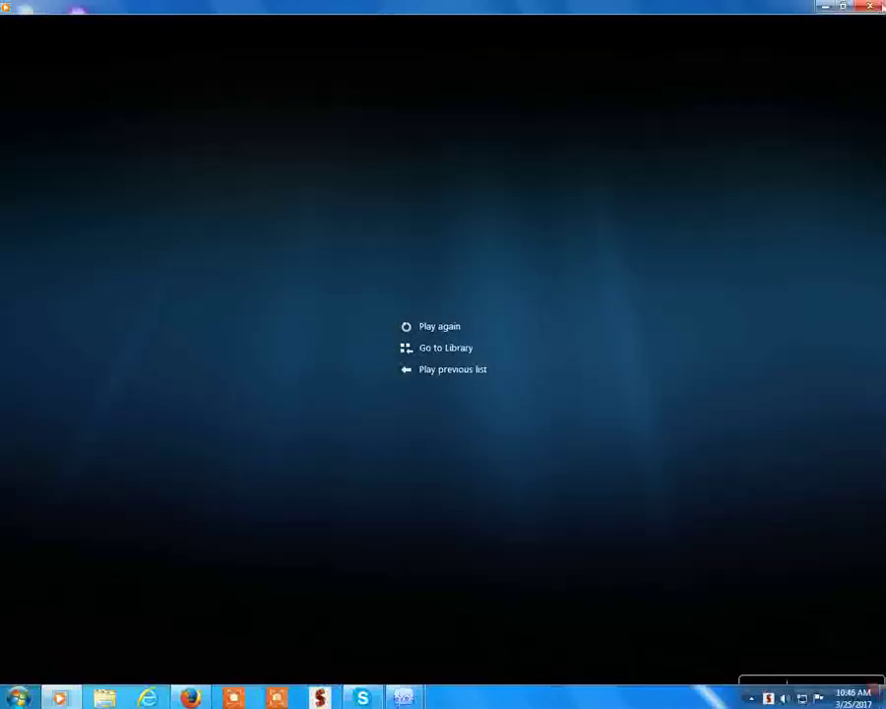
pyautogui.hotkey('alt', 'F4')
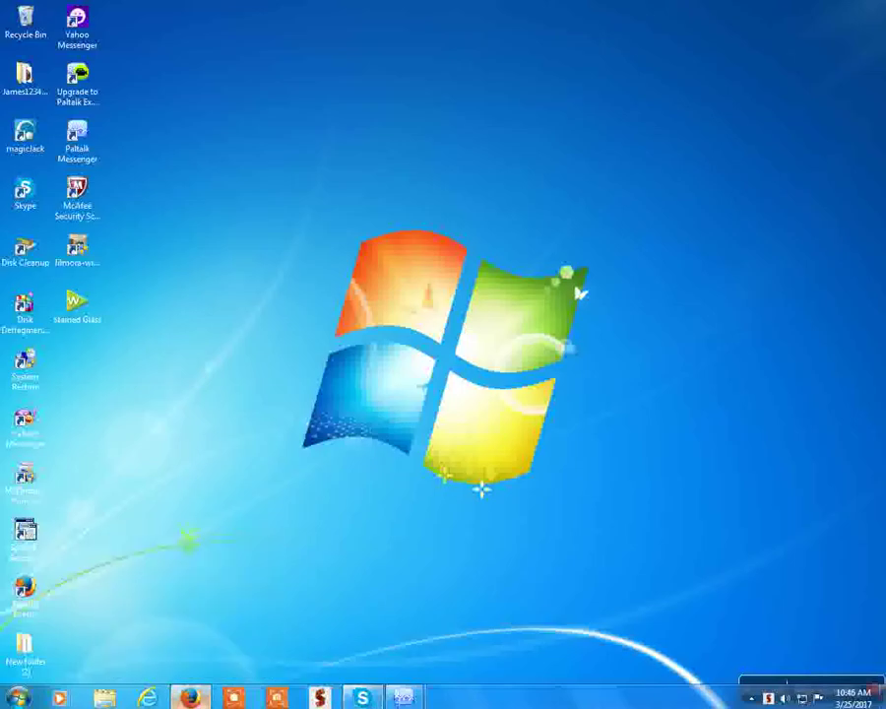
# - Bring back Firefox with the Stained Glass game page, then show the desktop
pyautogui.hotkey('alt', 'Tab')
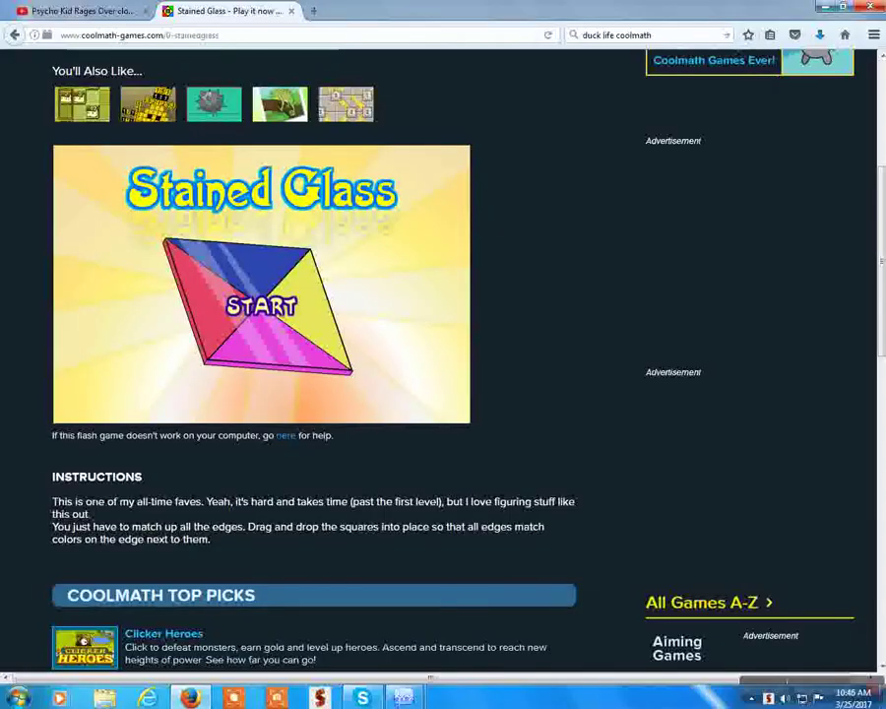
pyautogui.press('super+d')
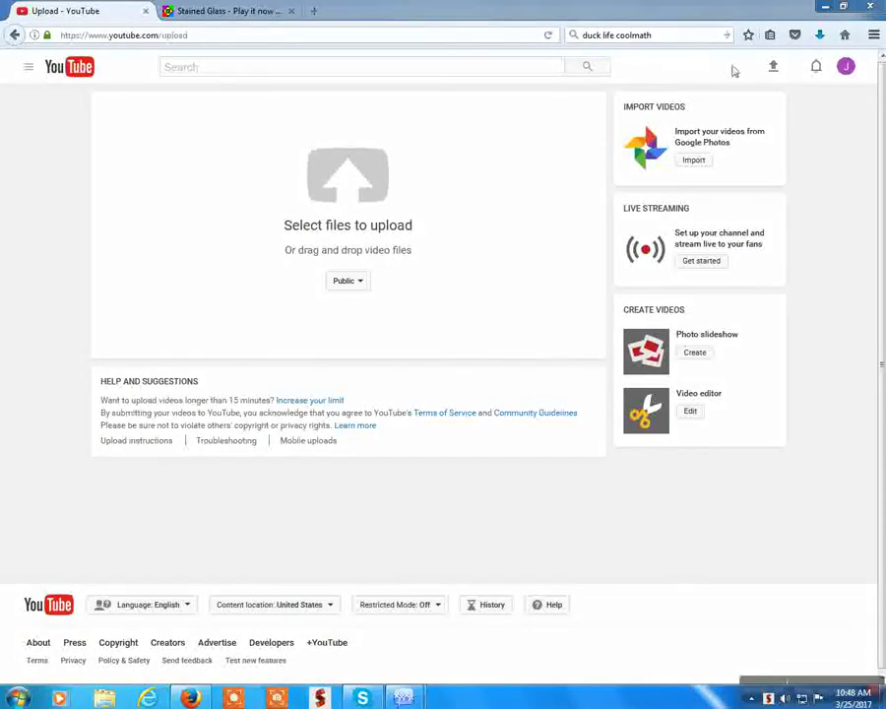
# - Go to the 'Upload - YouTube' page using the upload arrow in the top bar
pyautogui.click(777, 73)
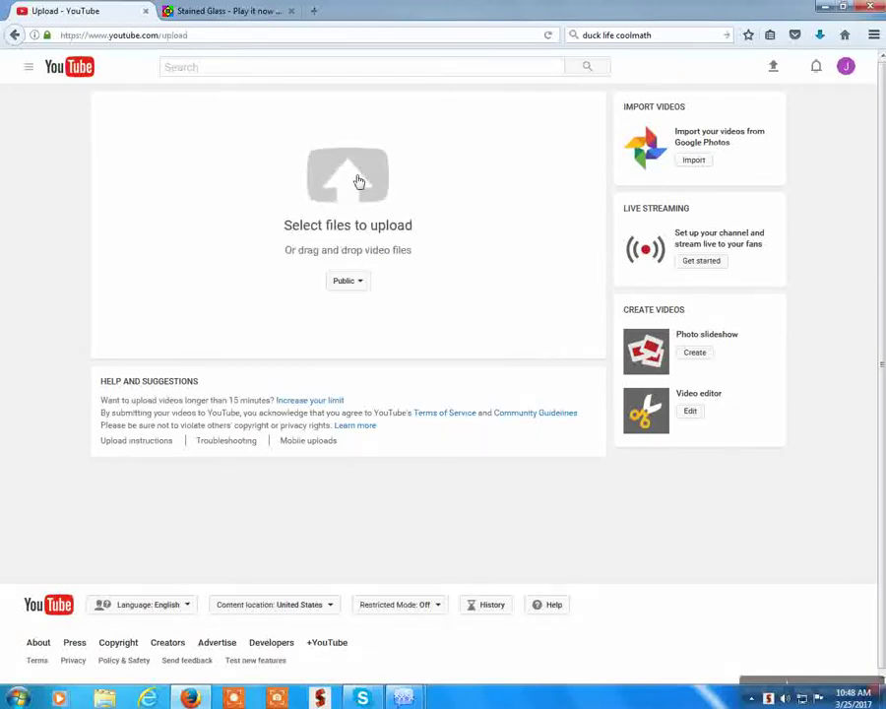
# - Pick Stained Glass from the Desktop folder as the video to upload
pyautogui.click(356, 180)
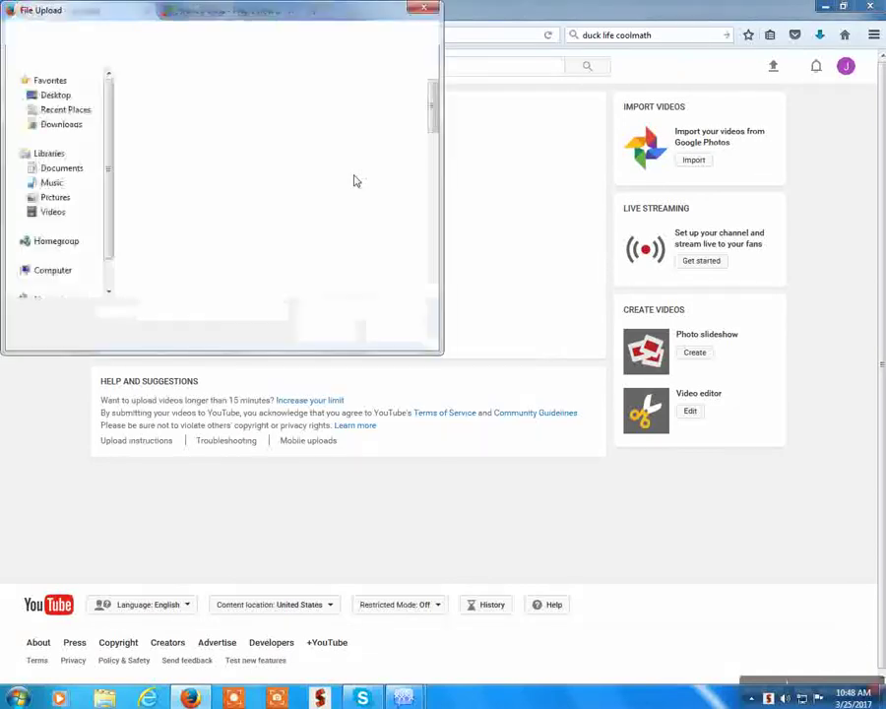
pyautogui.moveTo(438, 114); pyautogui.dragTo(446, 258)
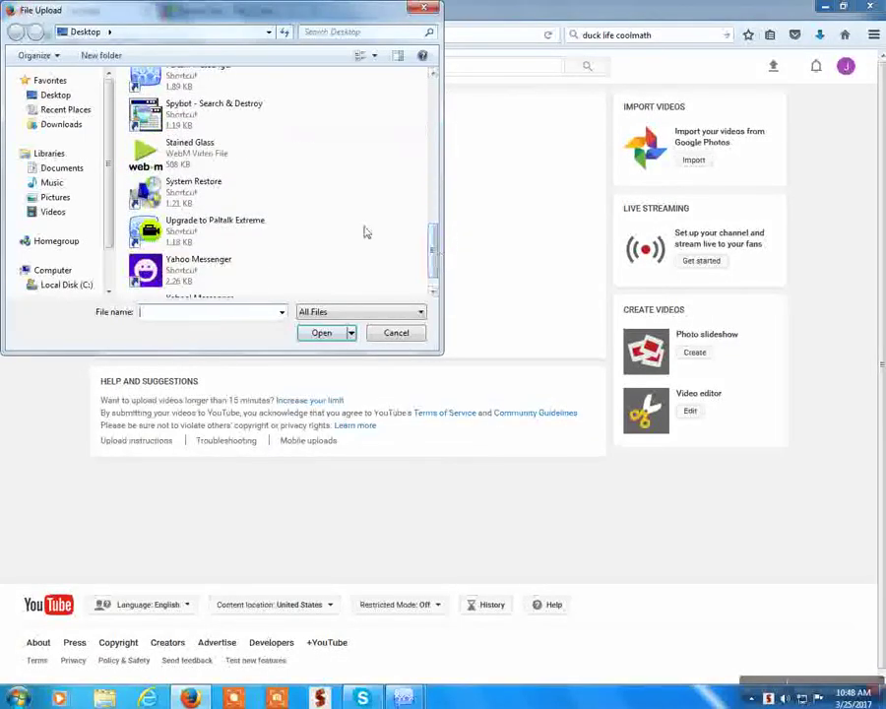
pyautogui.doubleClick(229, 164)
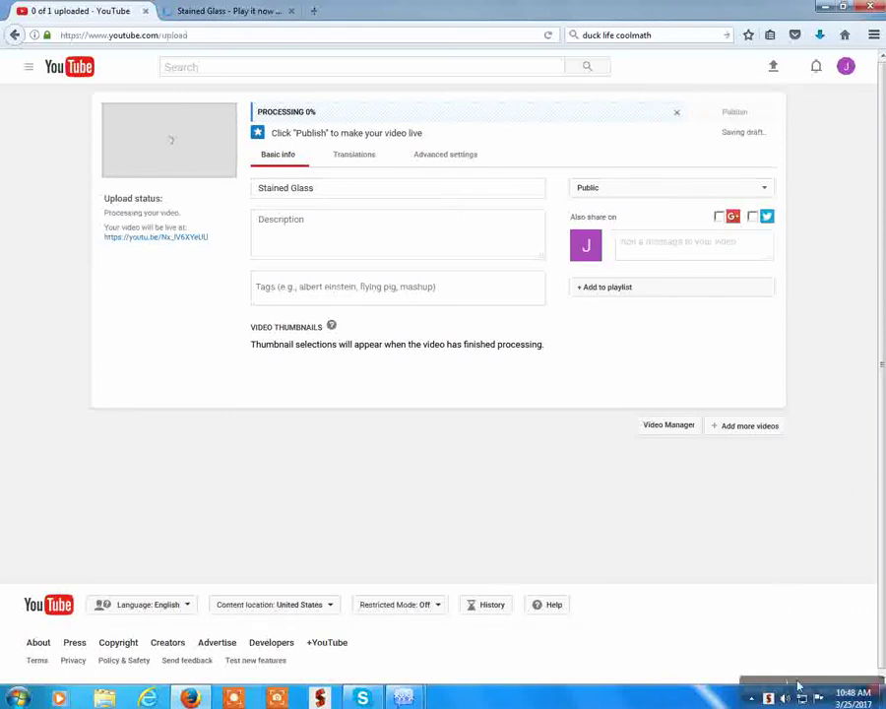
# - Wait while YouTube processes the Stained Glass upload up to 95%
pyautogui.moveTo(797, 685)
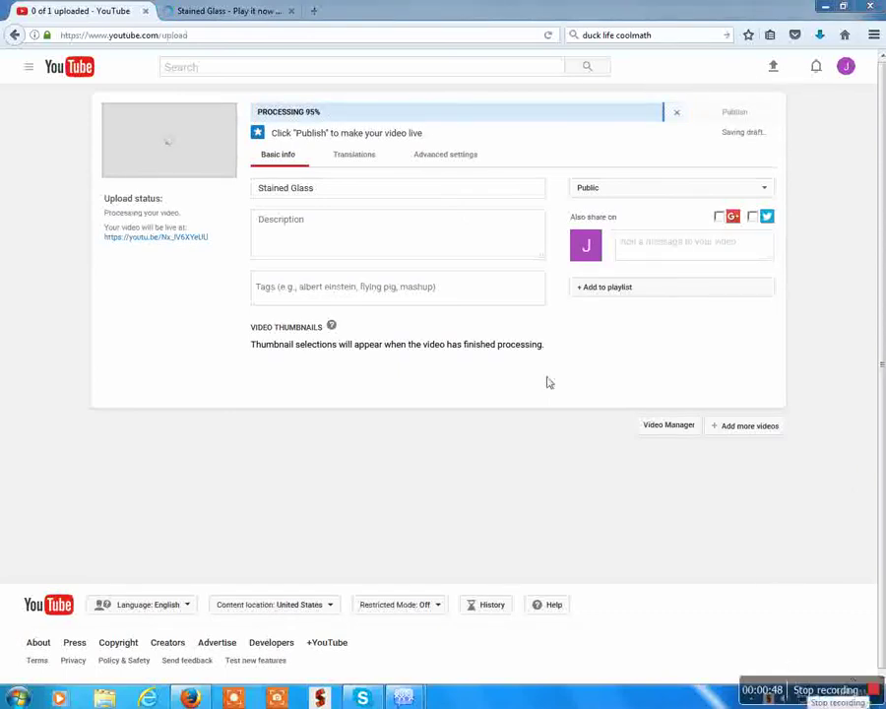